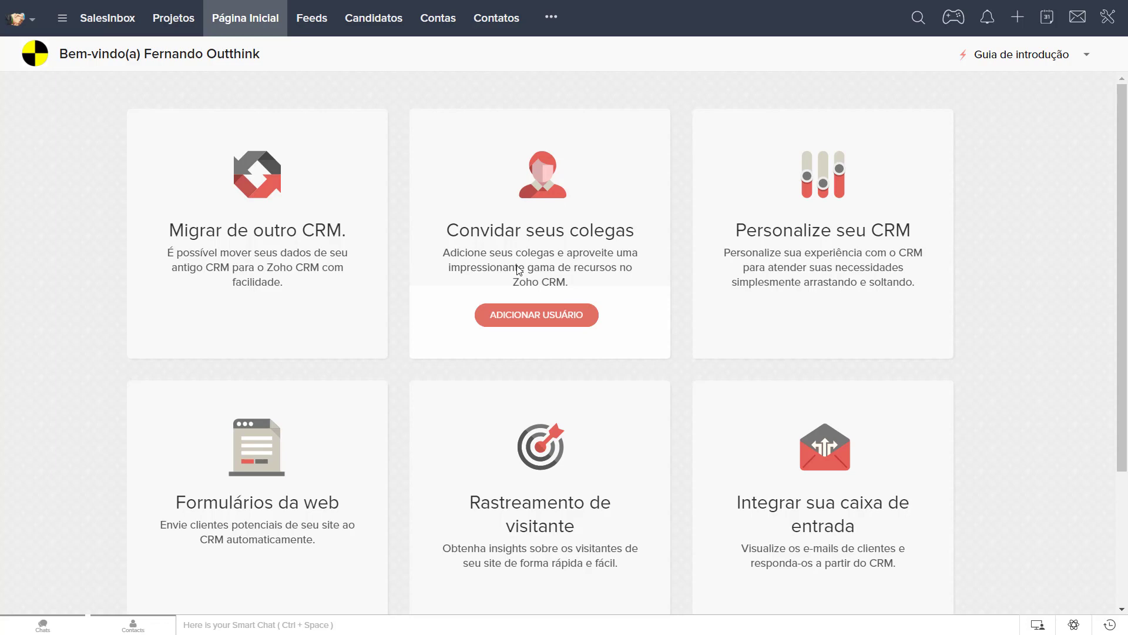
Open the Candidatos module and start creating a new candidate record.
click(375, 20)
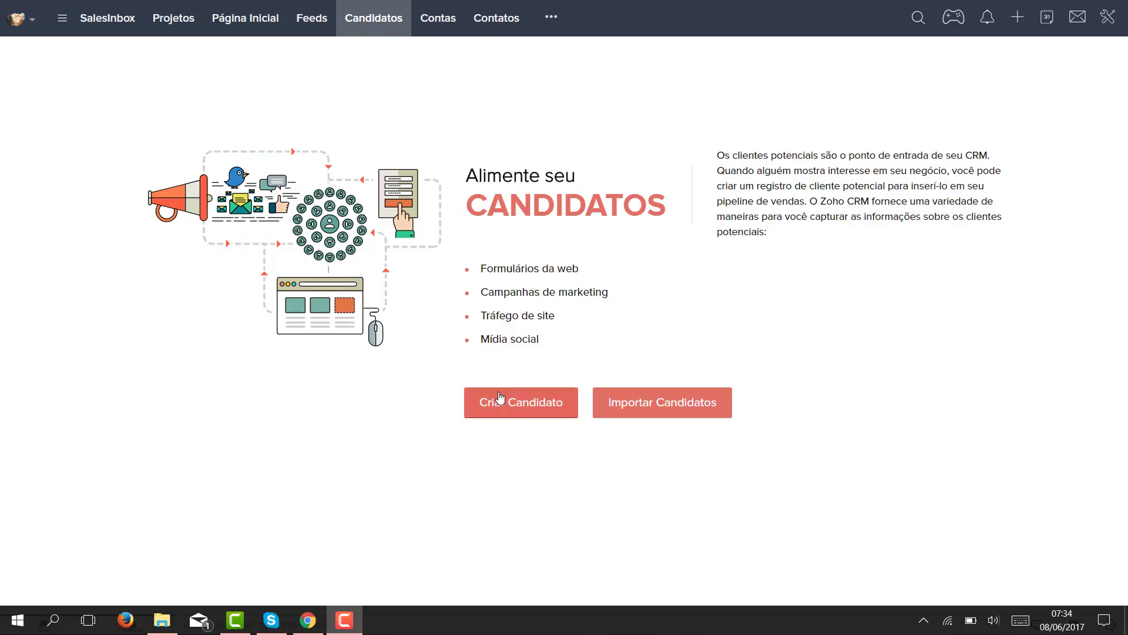
click(500, 400)
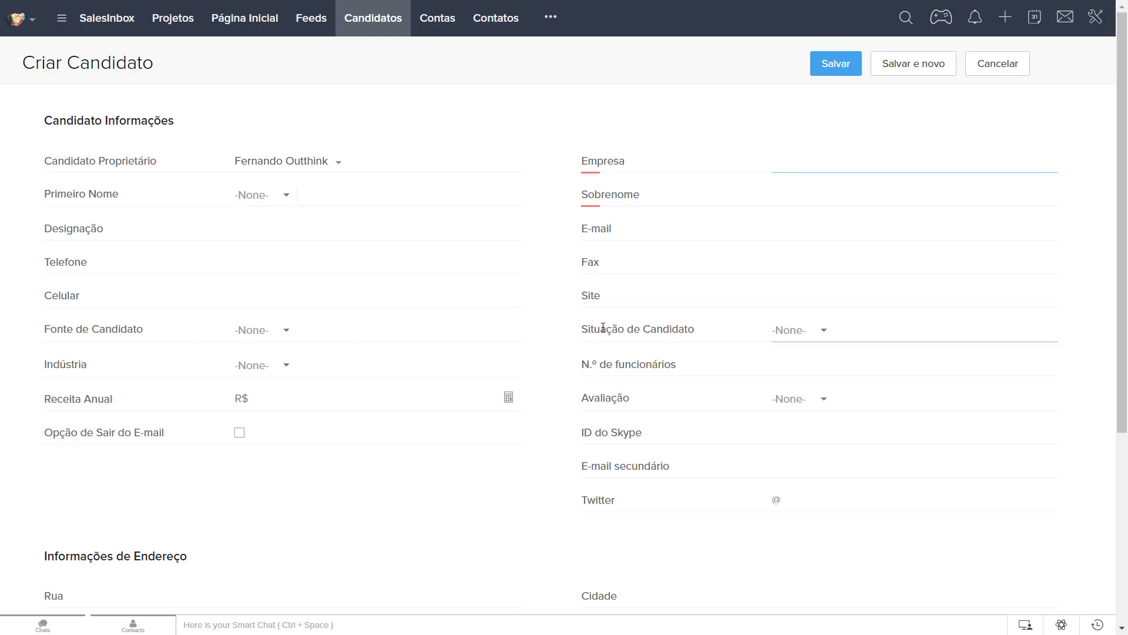
Examine the options available for the Situação de Candidato and Avaliação fields without changing them.
click(823, 333)
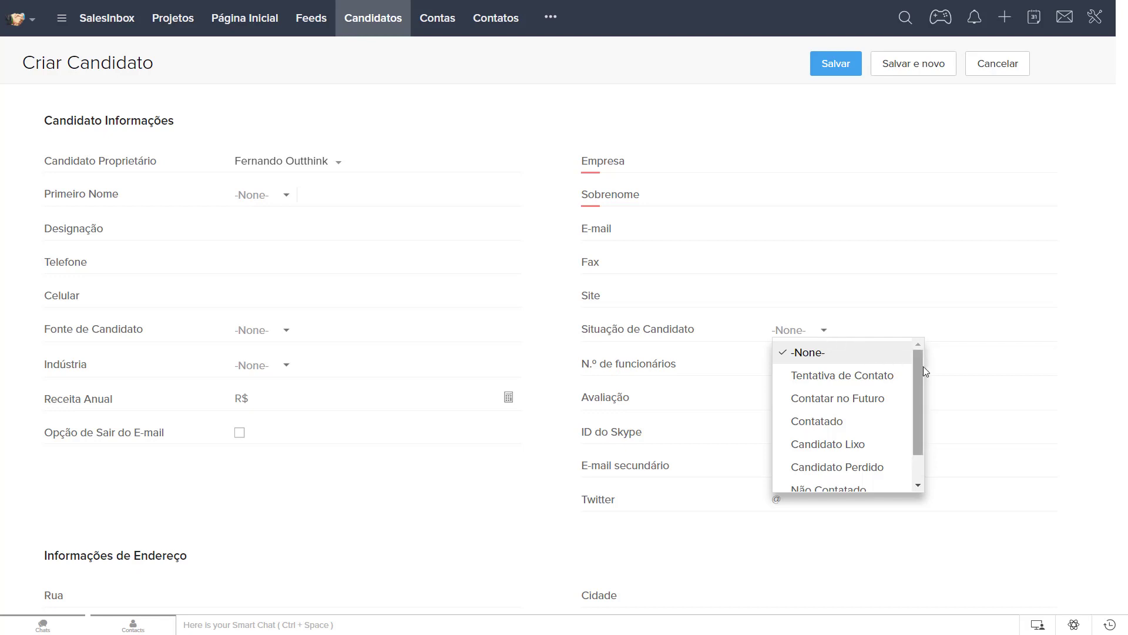
mouse_move(919, 365)
mouse_down()
mouse_move(915, 429)
mouse_move(916, 356)
mouse_up()
click(896, 327)
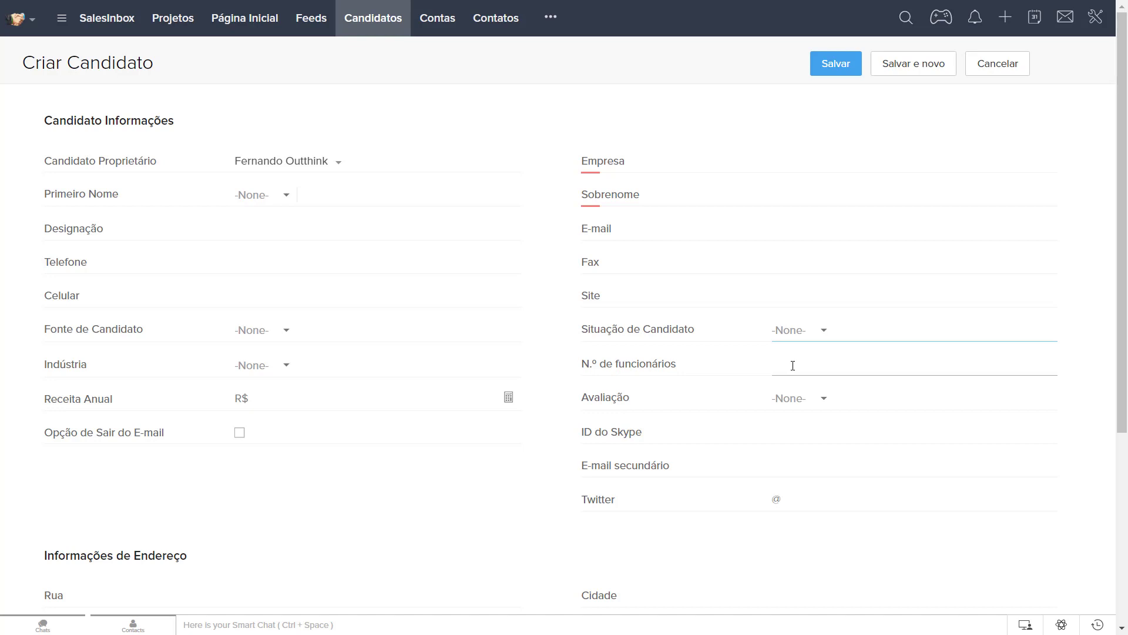
click(822, 399)
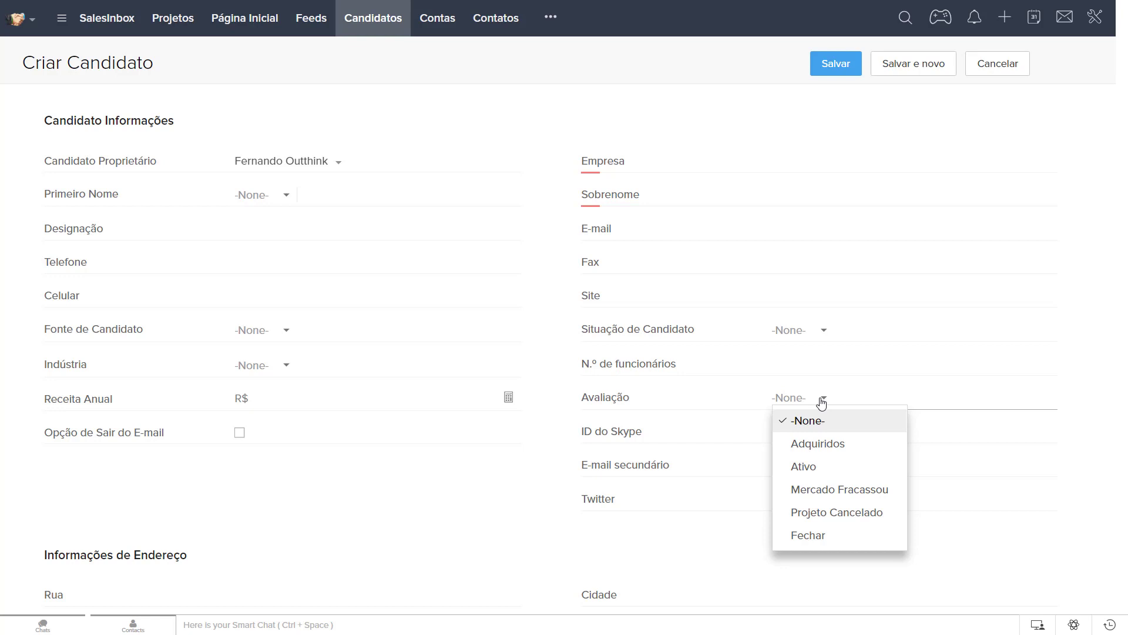
click(930, 428)
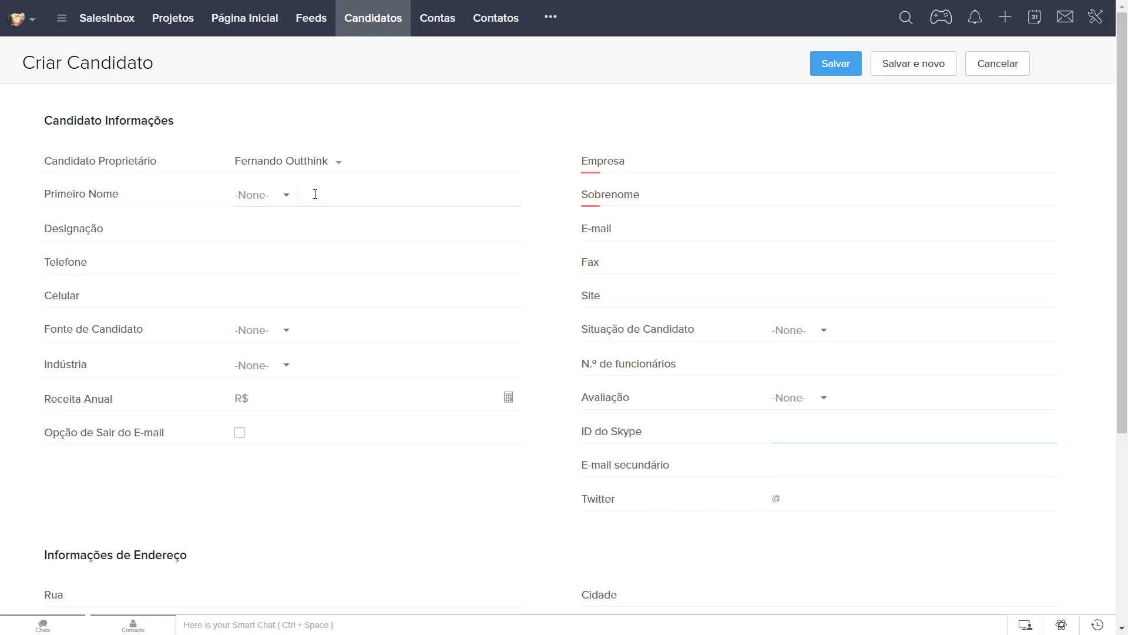
Examine the salutation options for Primeiro Nome and the Designação, Telefone and Celular fields, leaving them empty.
click(287, 196)
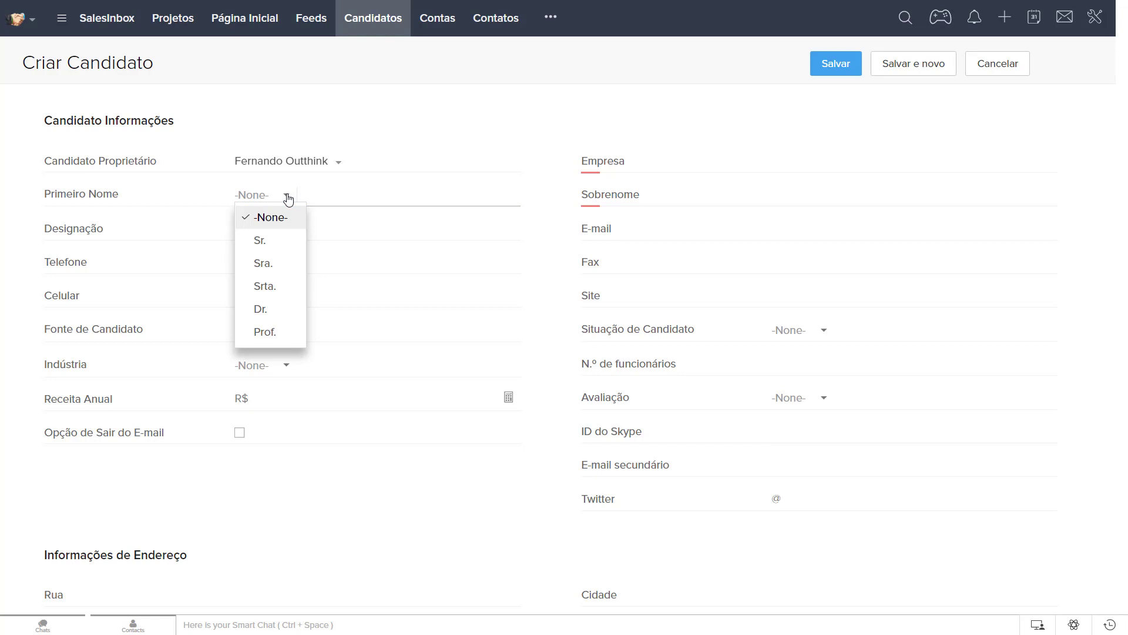
click(288, 198)
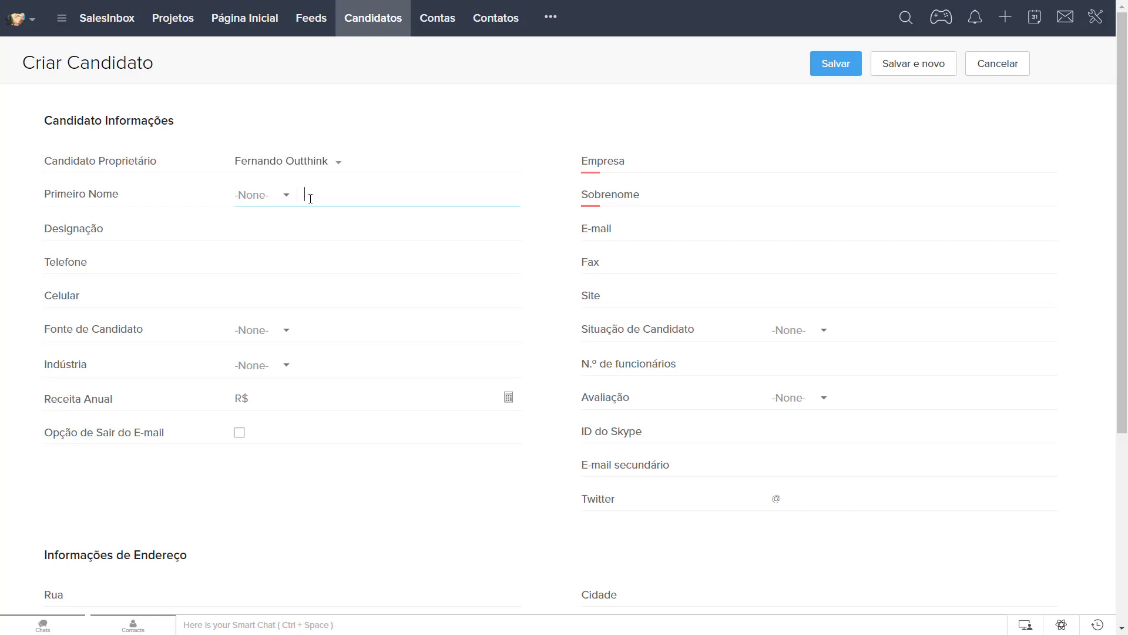
click(296, 228)
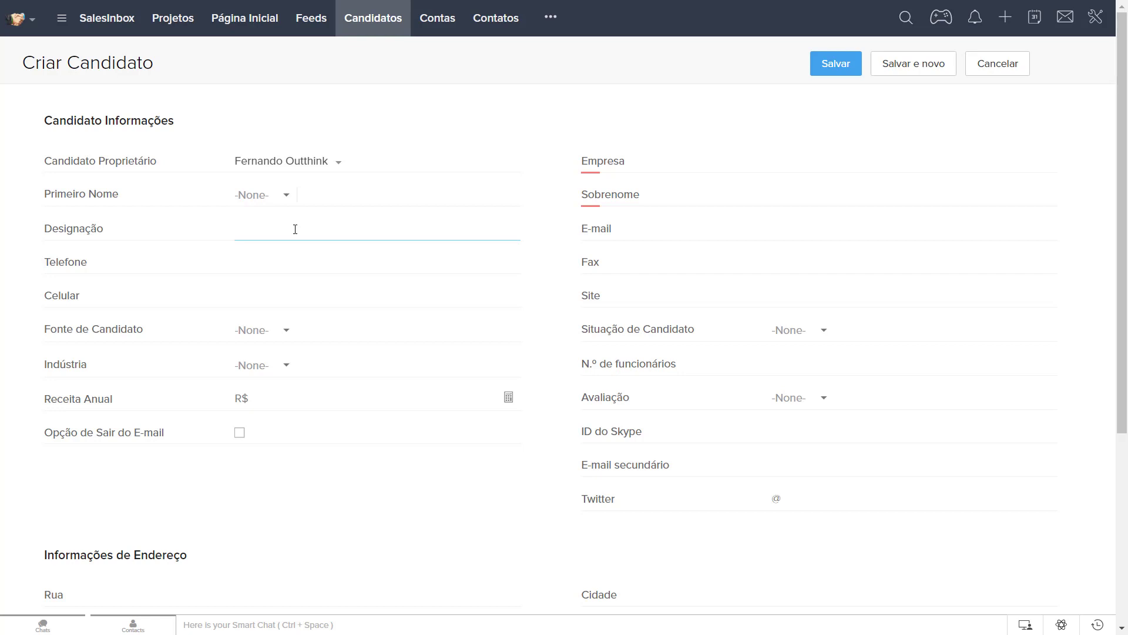
click(241, 262)
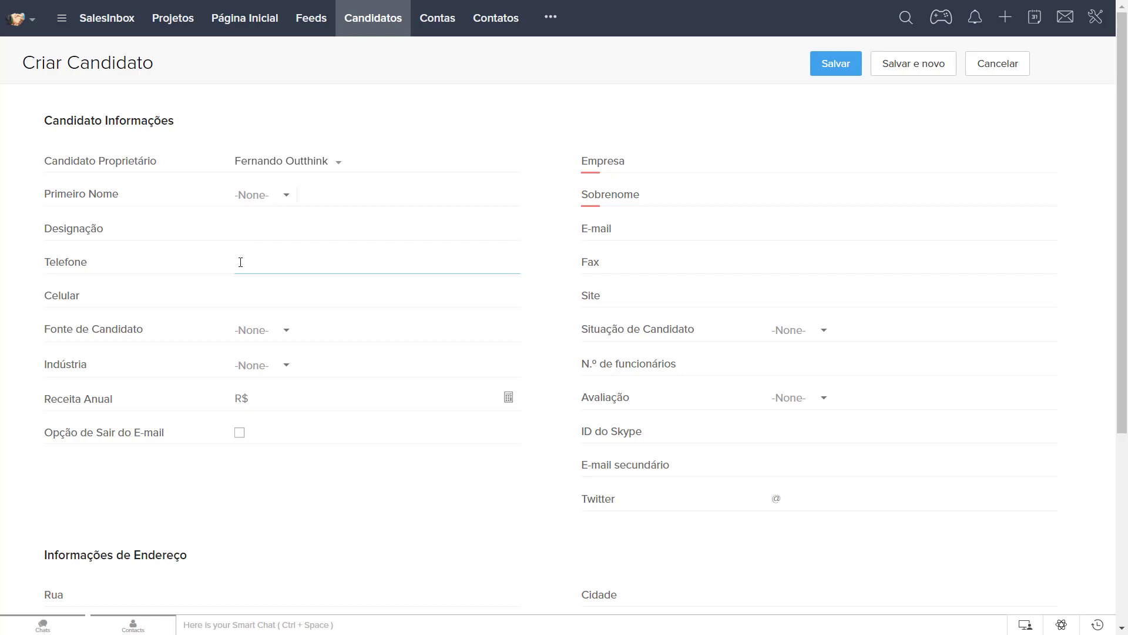
click(245, 295)
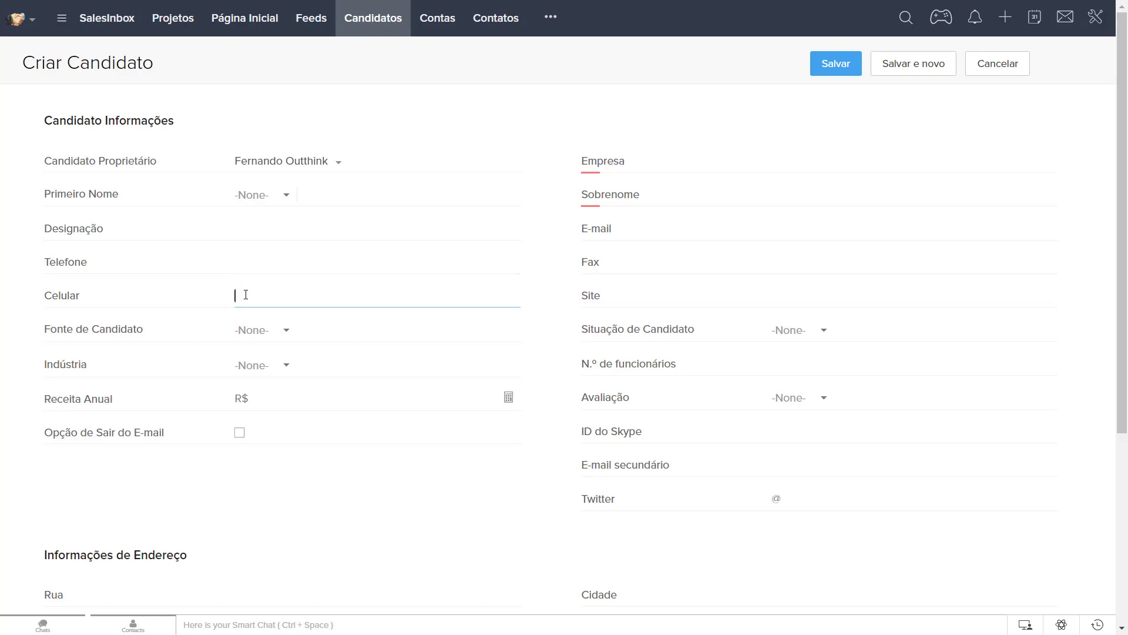
Examine the options available for the Fonte de Candidato and Indústria fields without choosing any.
click(288, 337)
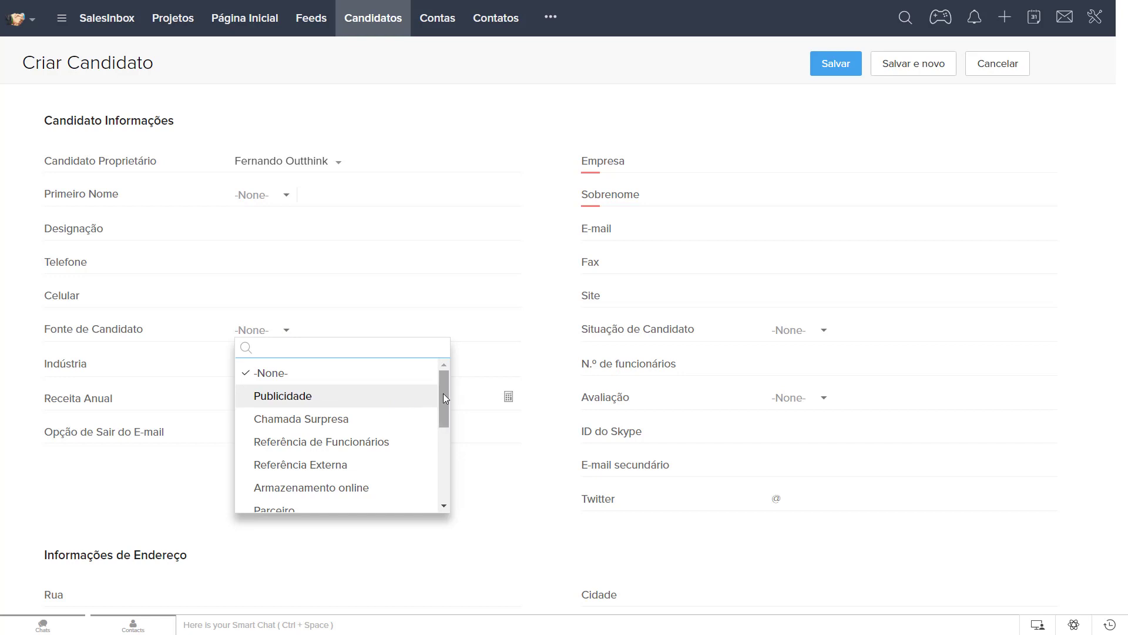
drag(443, 393, 446, 481)
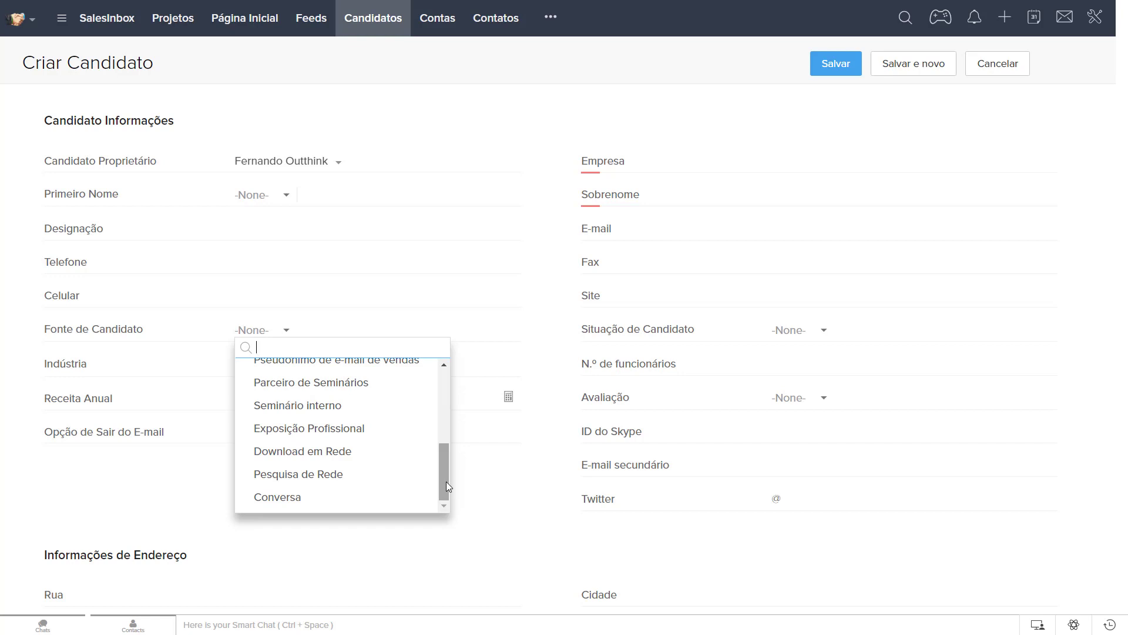
click(473, 356)
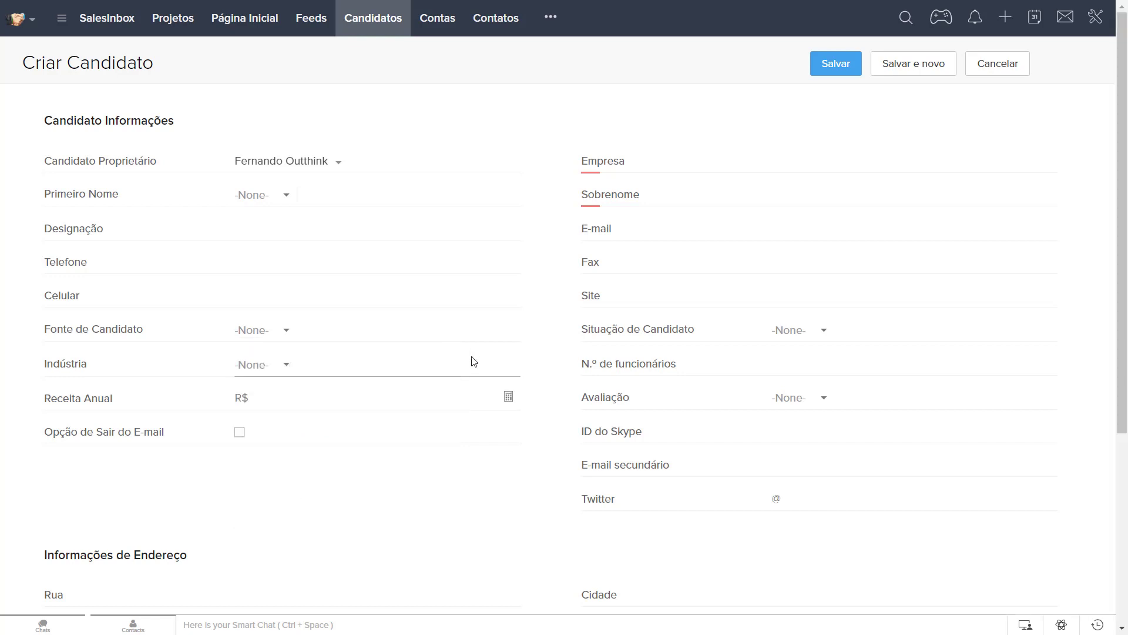
click(288, 365)
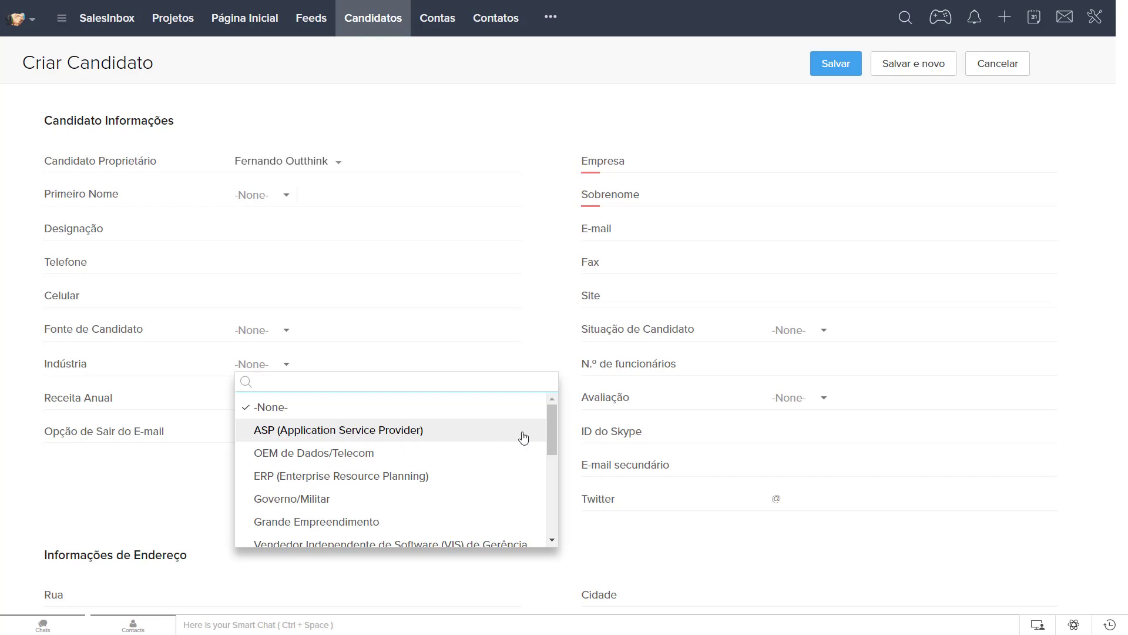
click(410, 398)
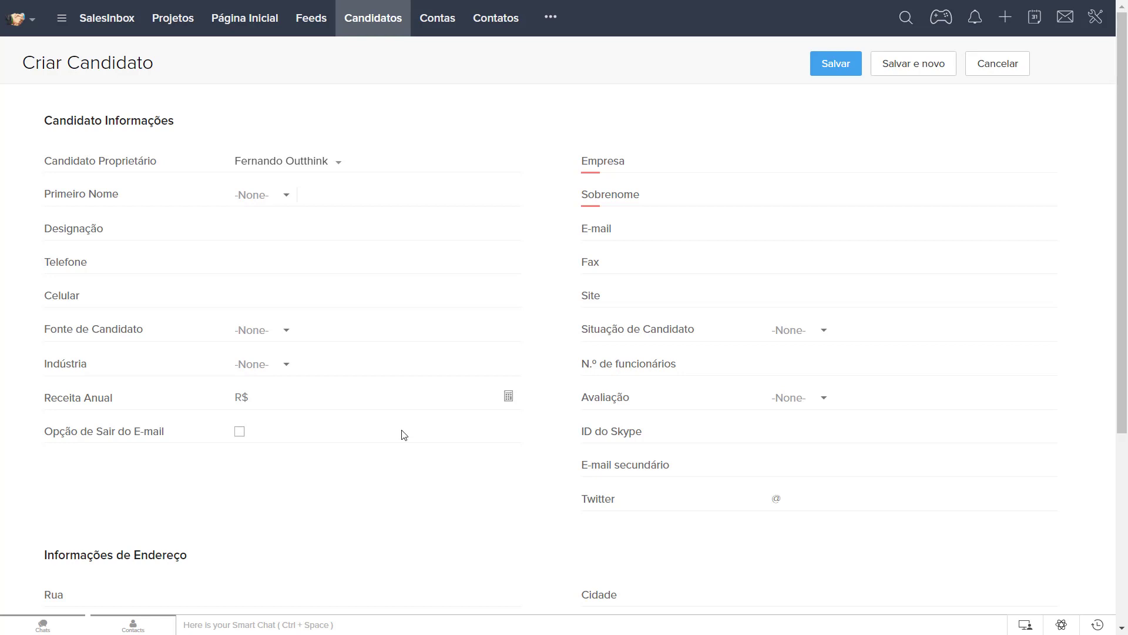
Look over the address and description sections of the candidate form.
drag(1123, 349, 1127, 525)
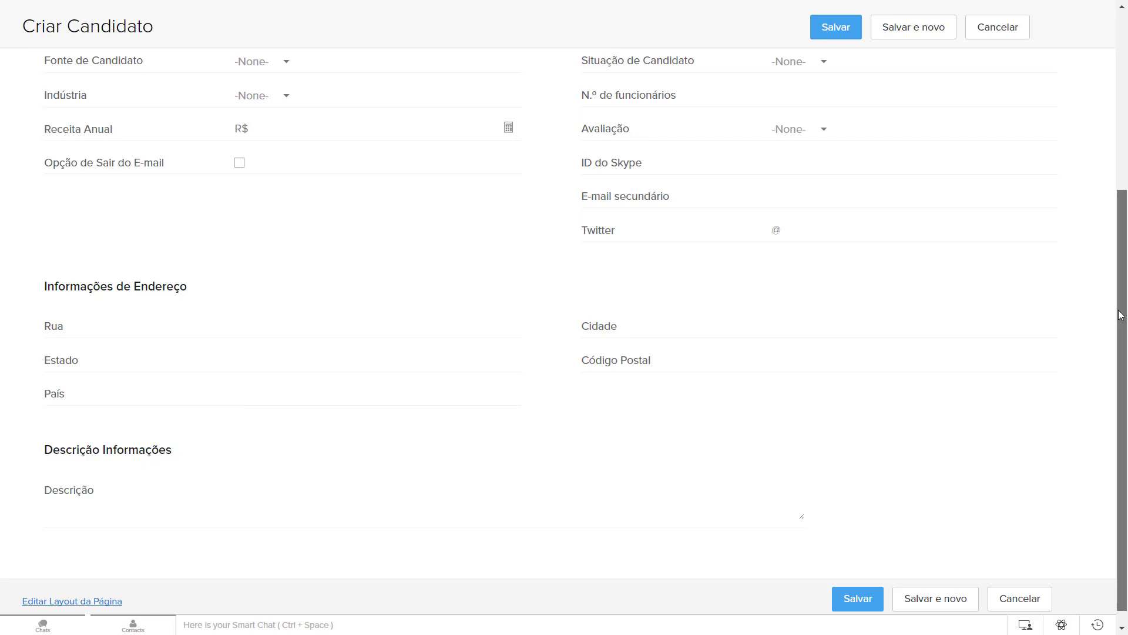
scroll(1114, 211, up, 2)
scroll(1114, 211, up, 3)
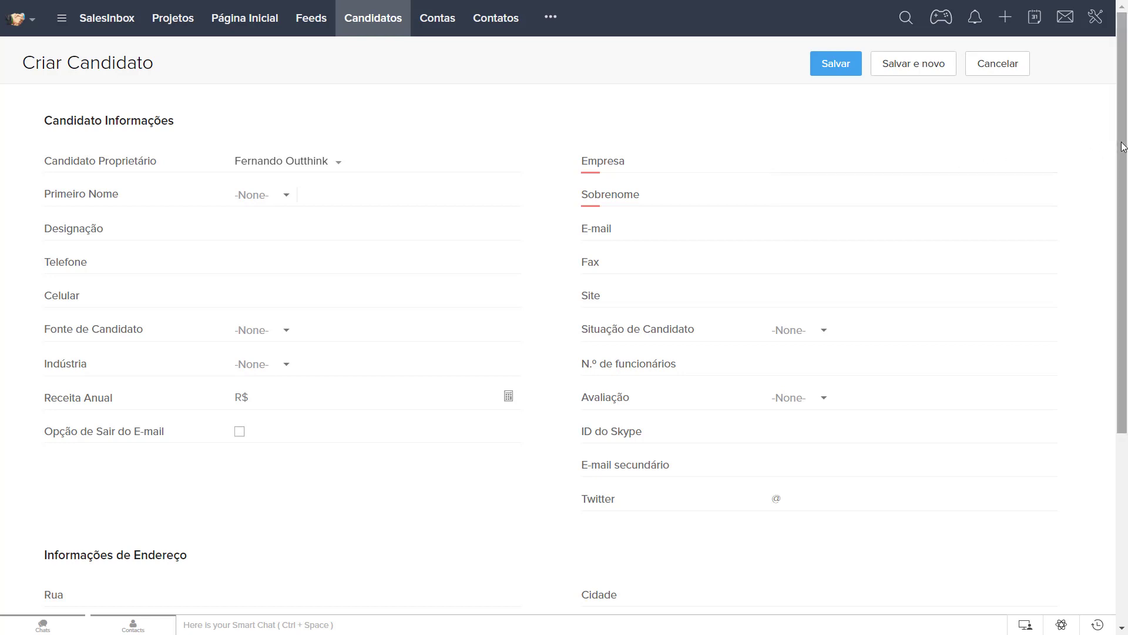
drag(1120, 147, 1108, 344)
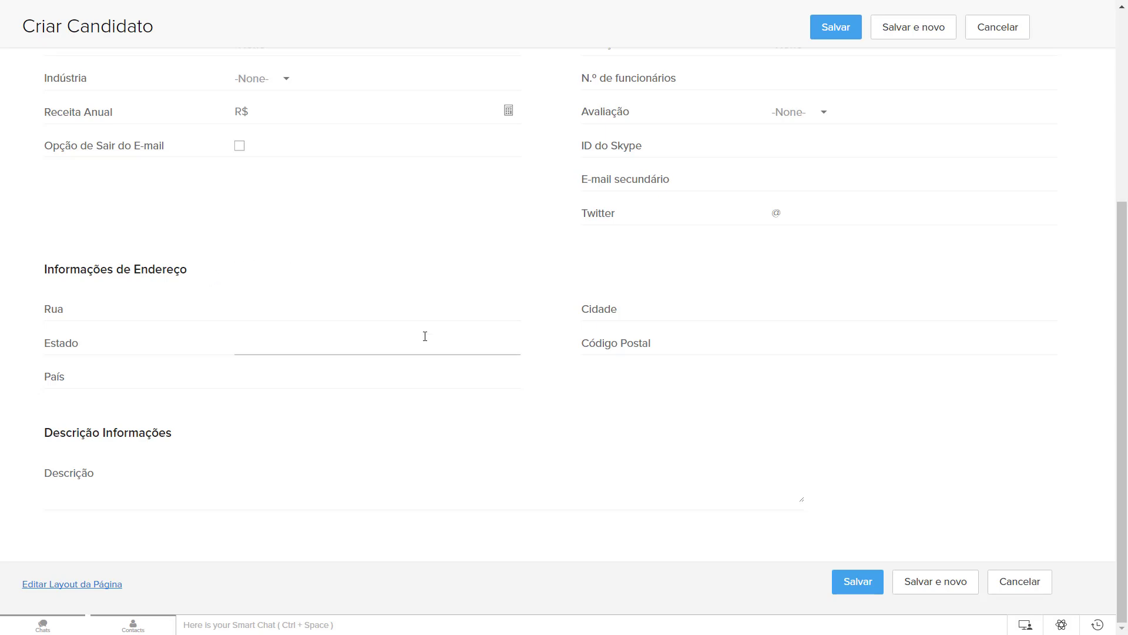
drag(1119, 305, 1108, 96)
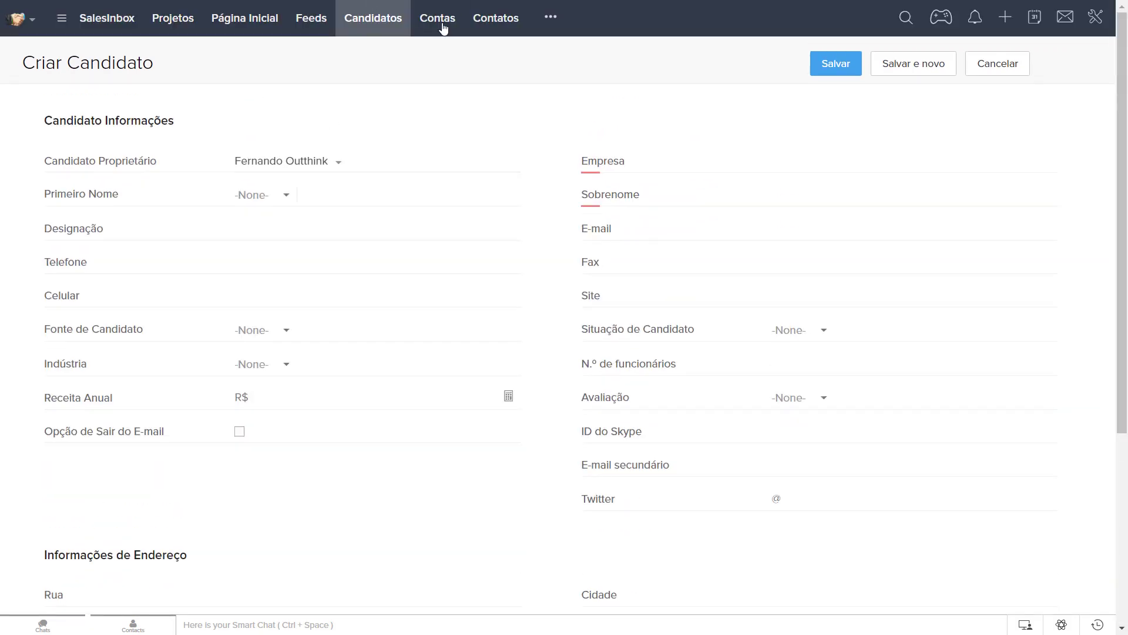
Open the candidate page layout for editing and remove the Fax field from it.
scroll(273, 498, down, 5)
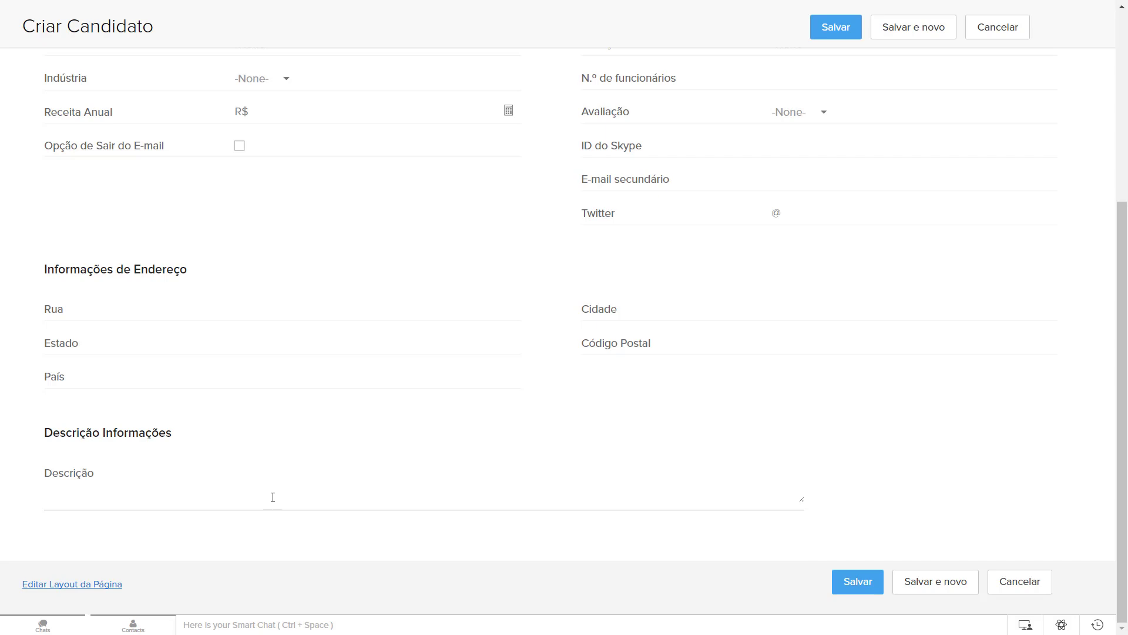
click(71, 584)
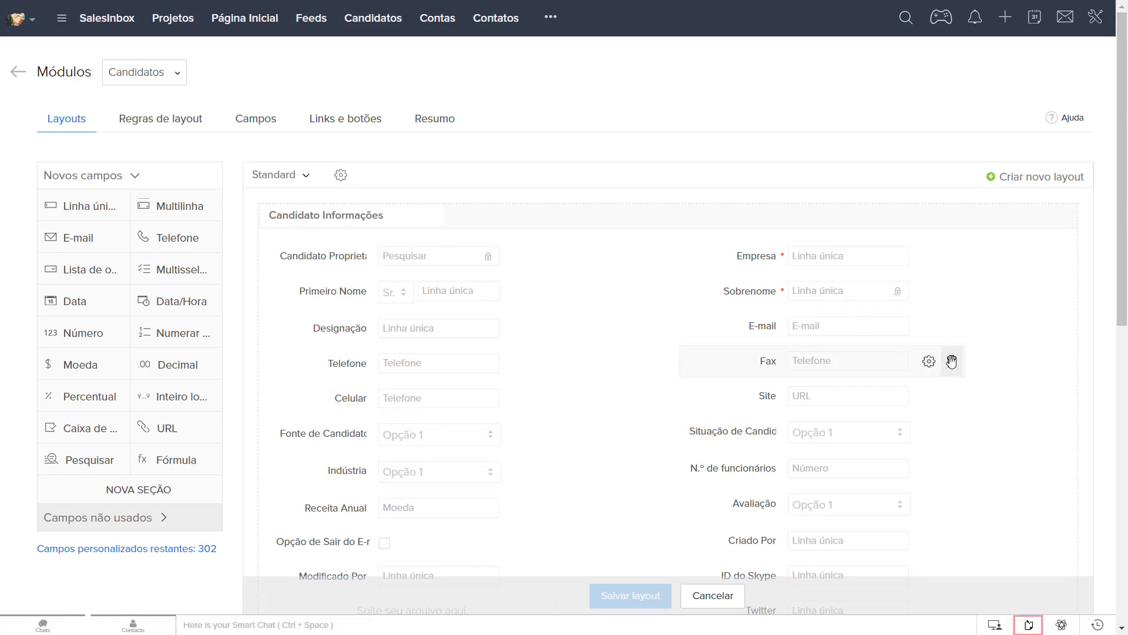
click(952, 361)
click(585, 381)
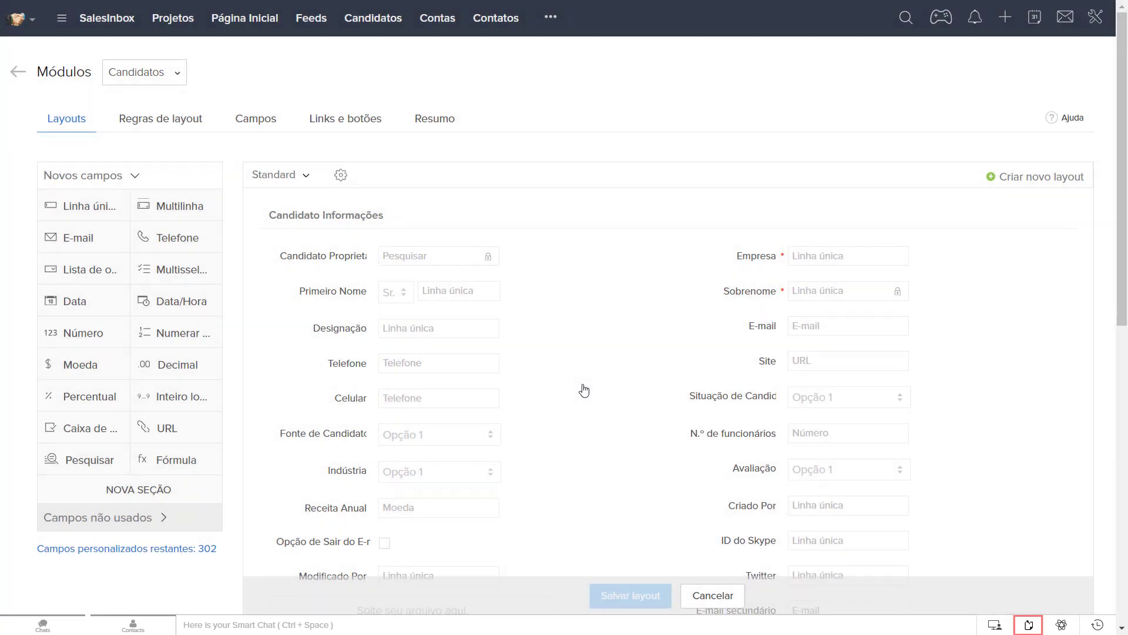
In the Situação de Candidato field properties, rename the first two options as "Fazer Primeiro Contato" and "Retomar Contato".
click(931, 400)
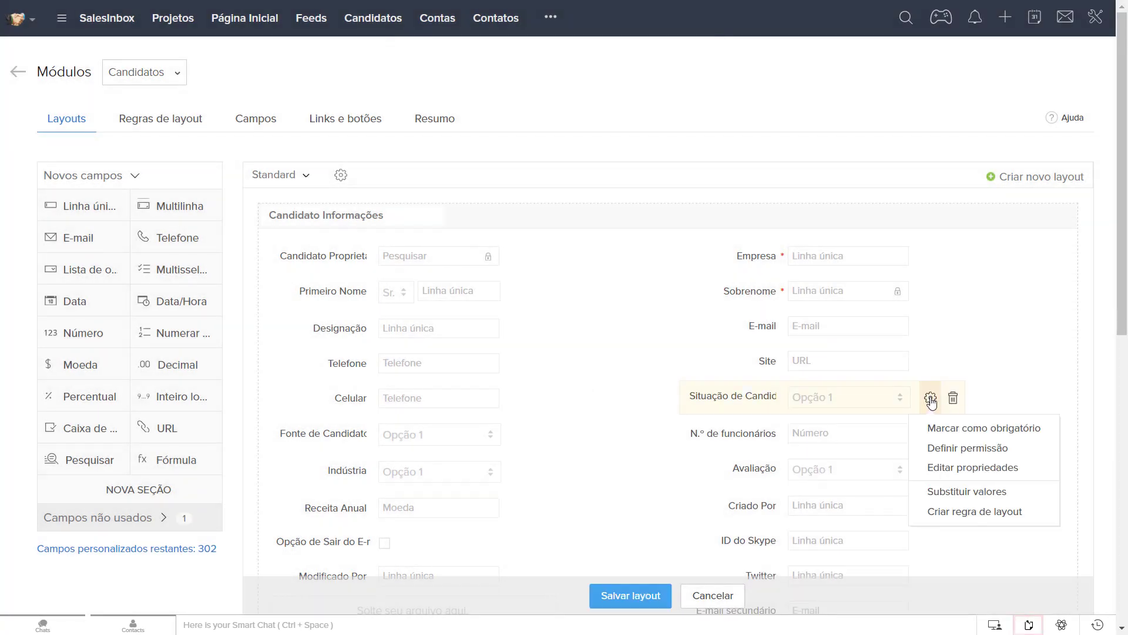
click(943, 468)
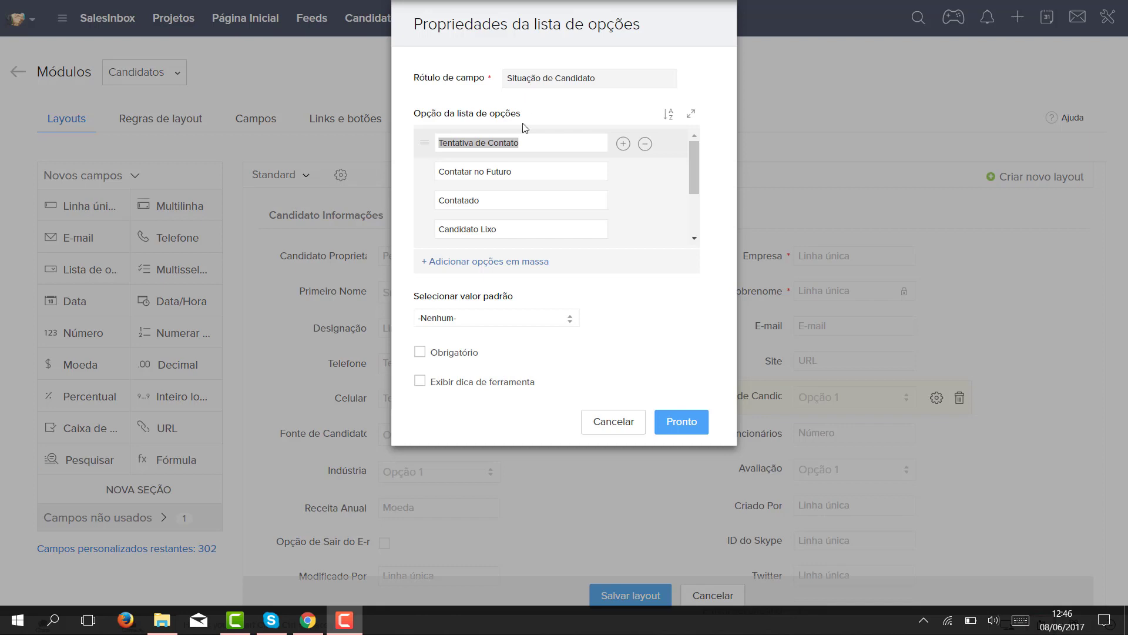
click(525, 149)
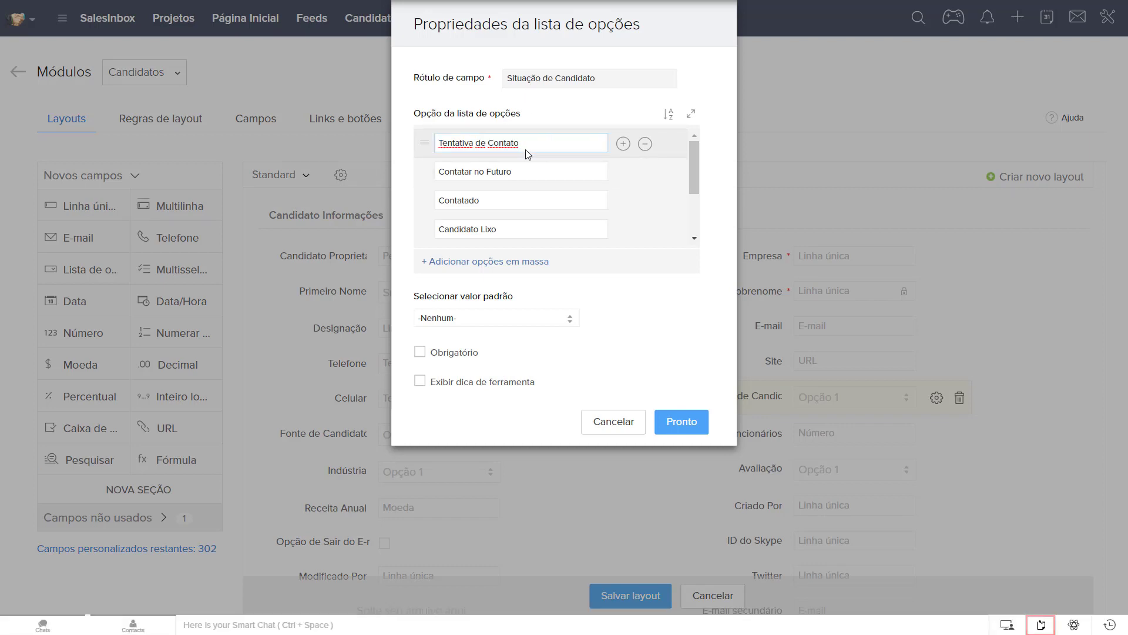
triple_click(526, 150)
text(Fazer Primeiro Contato)
key(Tab)
text(R)
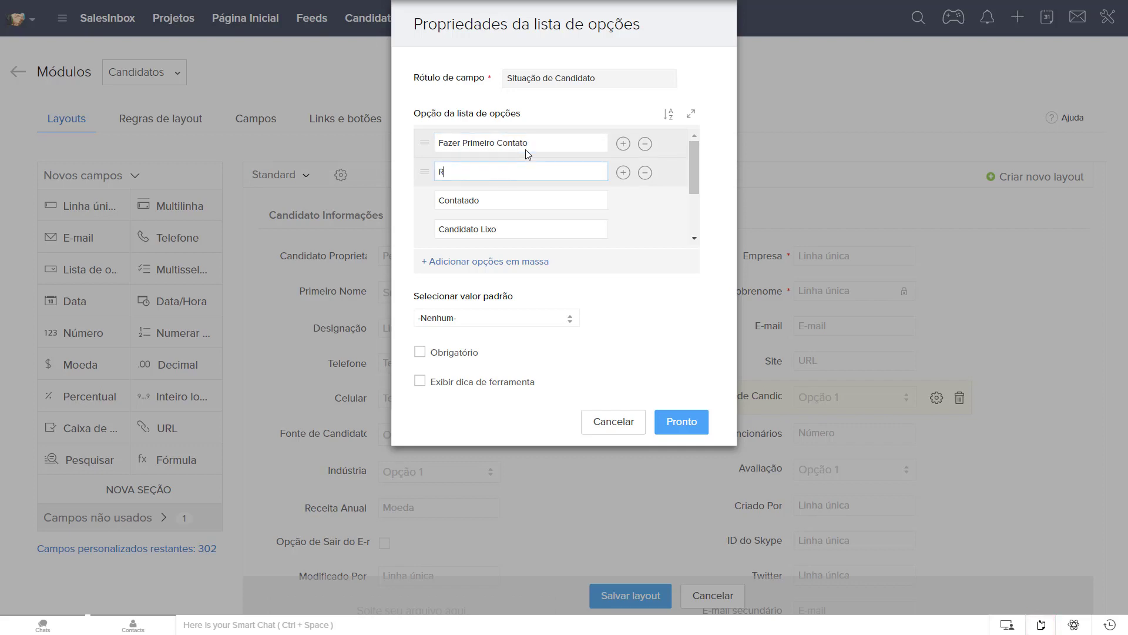
text(etomar Contato)
key(Tab)
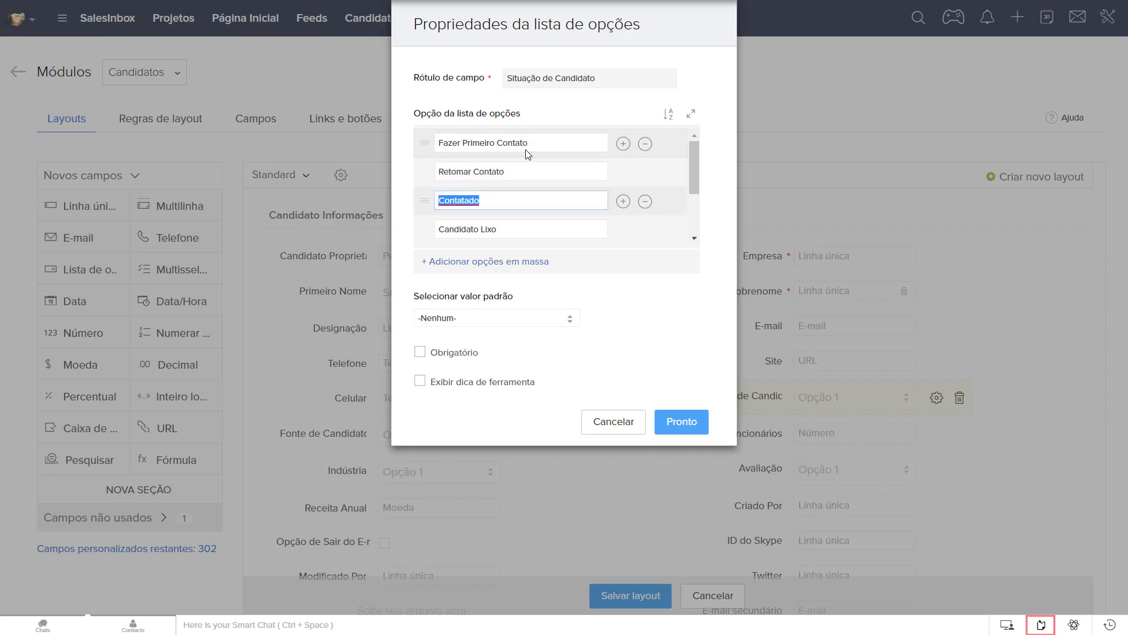
Delete the options Contatado, Candidato Lixo, Candidato Perdido and Não Contatado from the Situação de Candidato list.
click(645, 202)
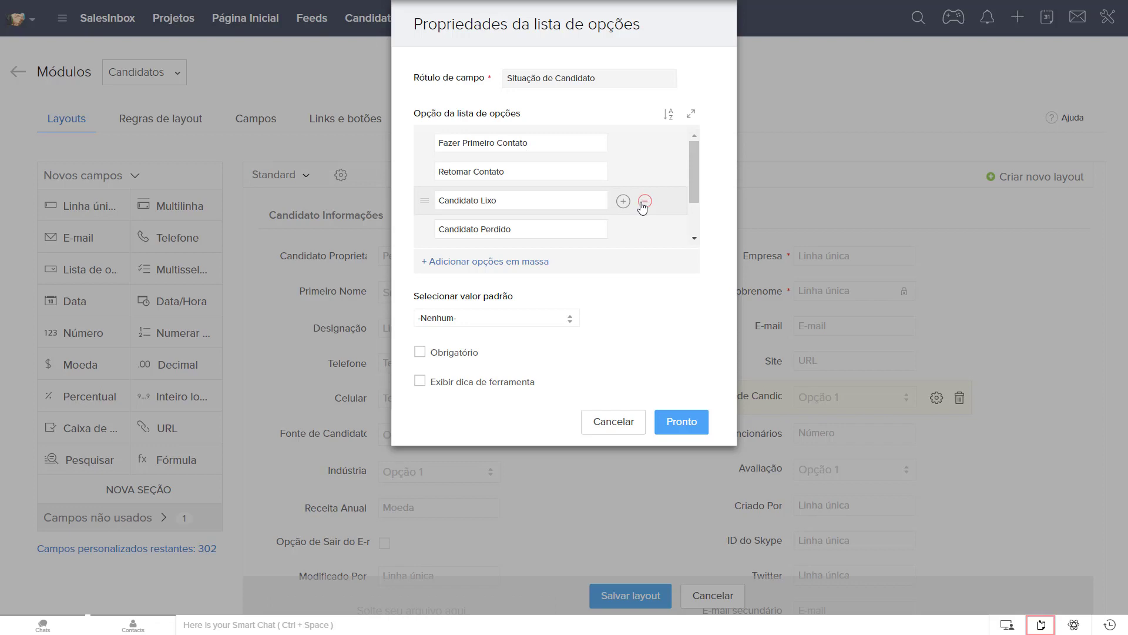
click(644, 202)
click(644, 202)
click(645, 201)
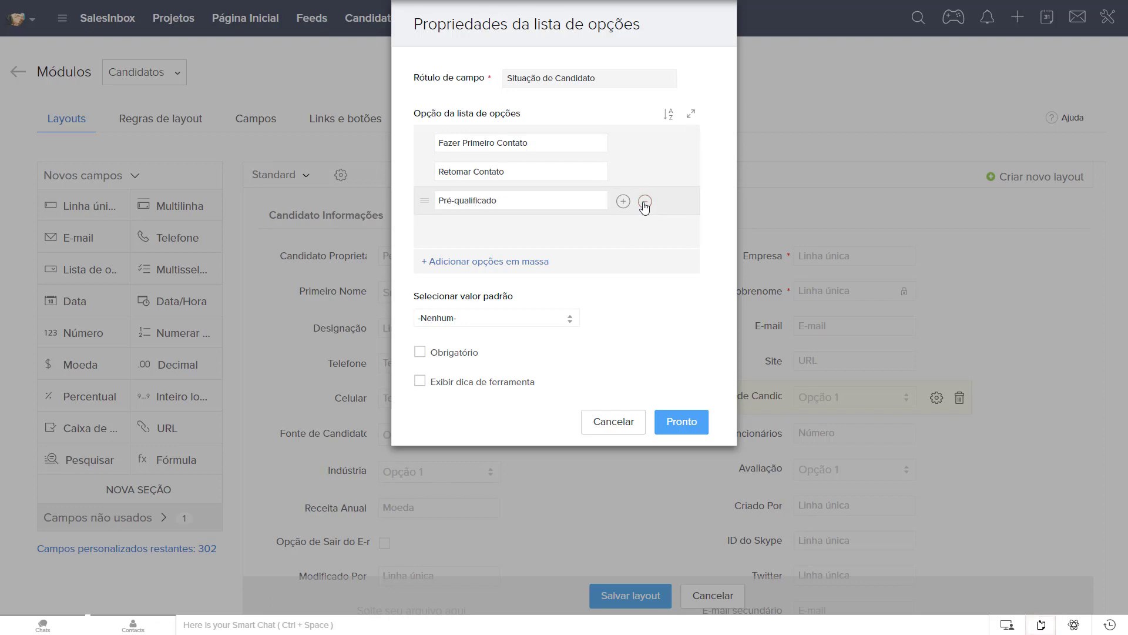
Add the option "Desqualificado" after Pré-qualificado, and apply the field properties with "Fazer Primeiro Contato" as the default value.
click(624, 202)
text(Desqua)
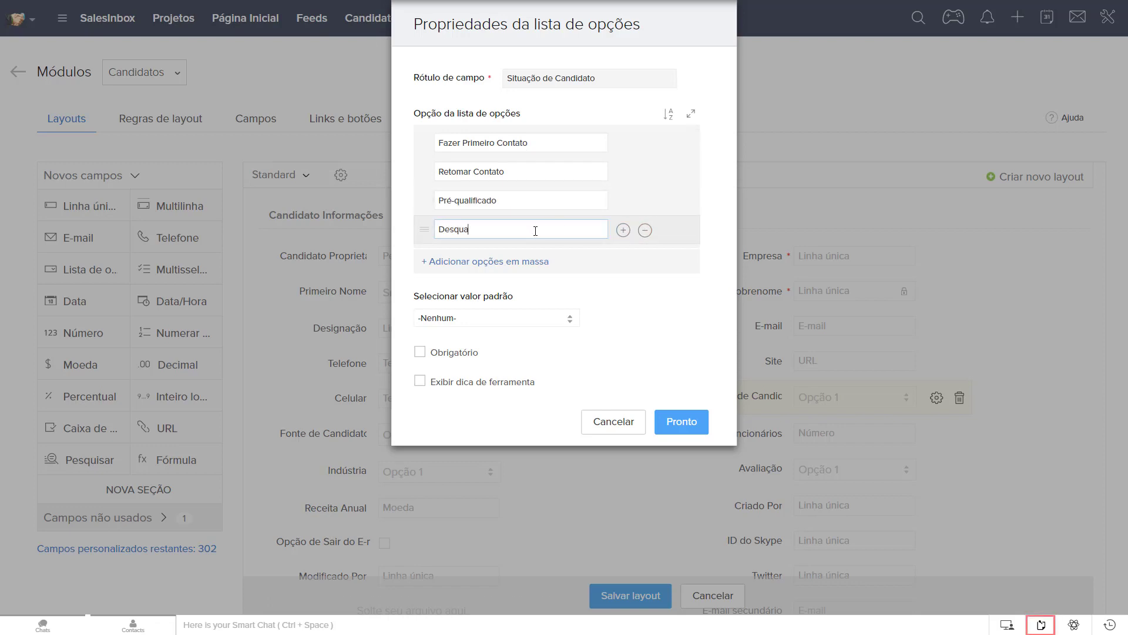
text(lificado)
click(489, 320)
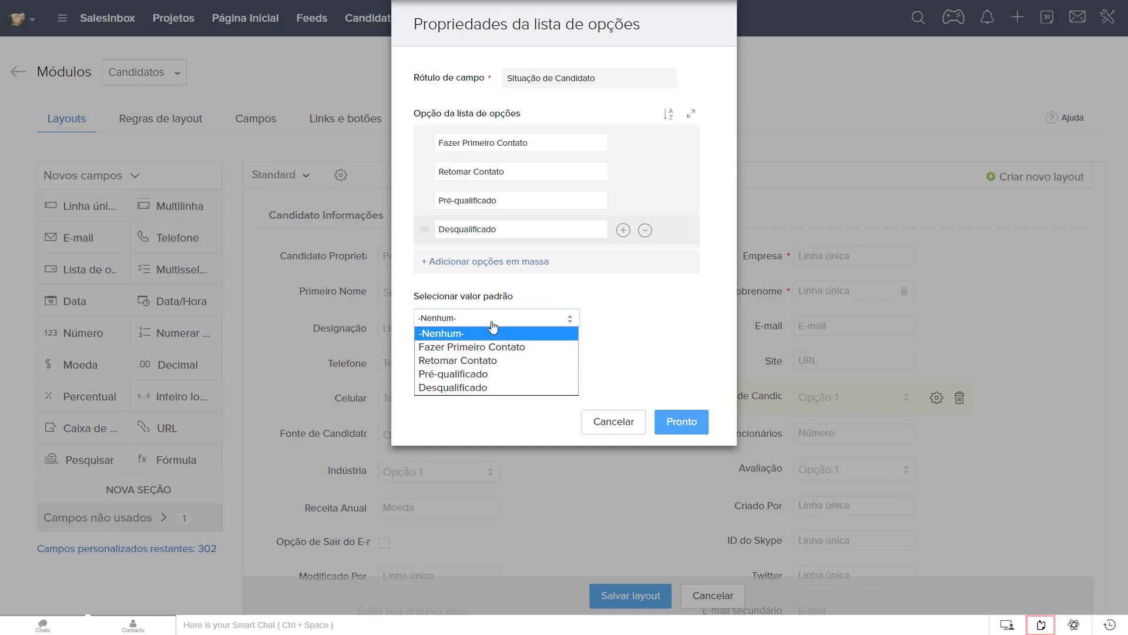
click(487, 346)
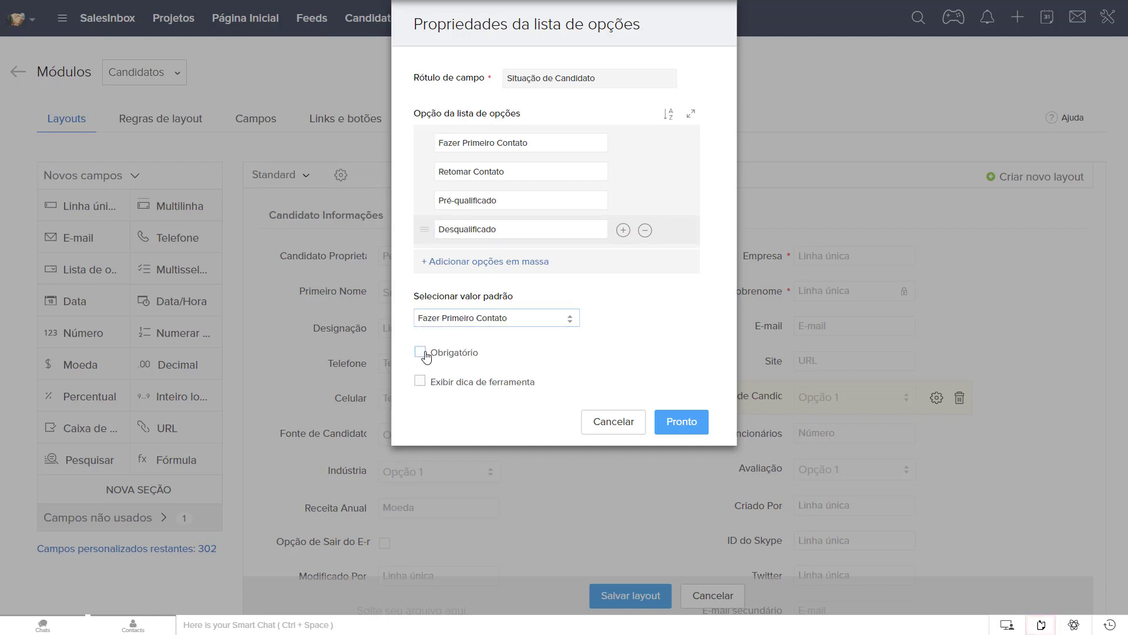
click(682, 421)
In the Avaliação field properties, rename the first three options as "Alto Potencial", "Médio Potencial" and "Baixo Potencial".
click(937, 469)
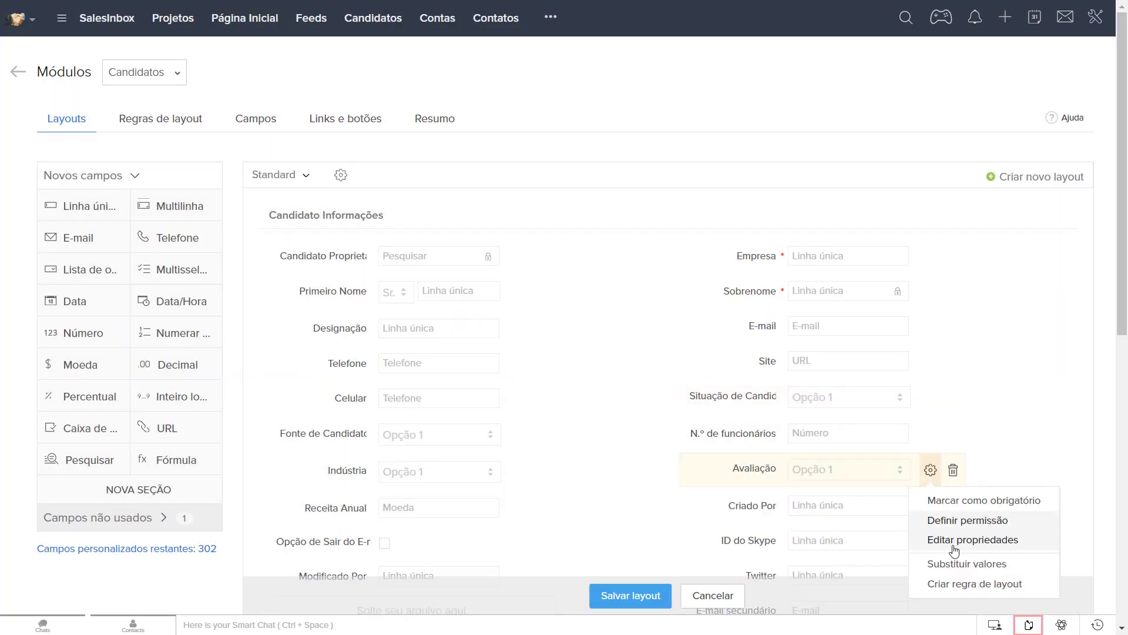
click(970, 536)
text(Alto Potencial)
key(Tab)
text(Médio Potencial)
key(Tab)
text(Baixo Potencial)
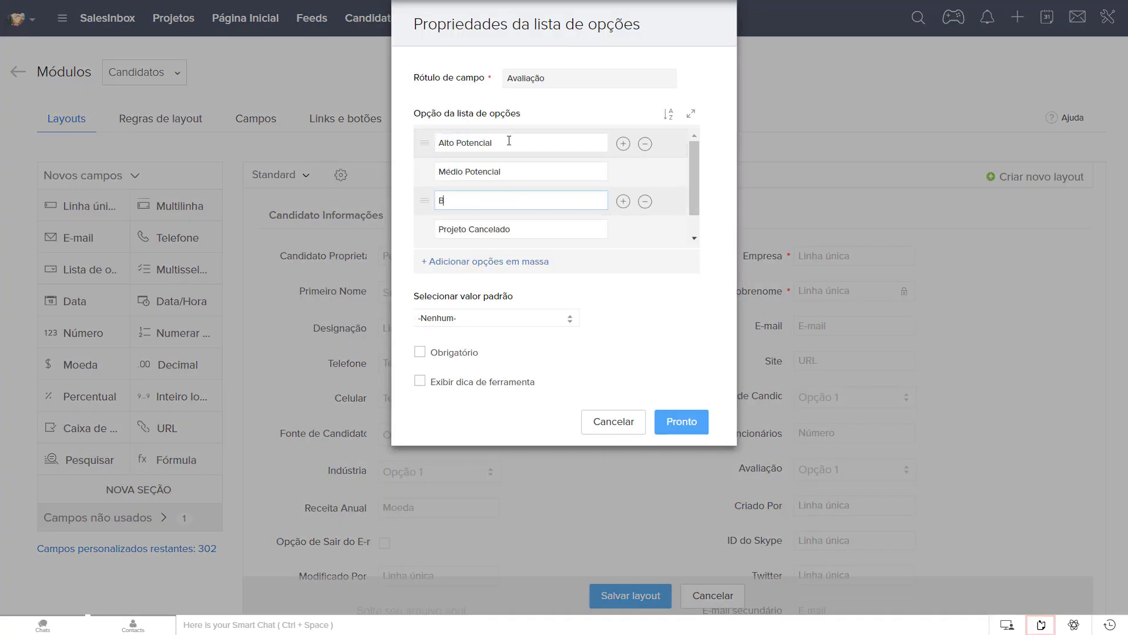
Rename the fourth Avaliação option as "Sem Potencial", delete the leftover option after it, and apply the field properties.
key(Tab)
text(Sem Potencial)
scroll(623, 227, down, 1)
click(645, 230)
click(681, 422)
In the Fonte de Candidato field properties, rename the first four options as "Telemarketing", "Networking", "Internet" and "Outros".
drag(1123, 370, 1123, 420)
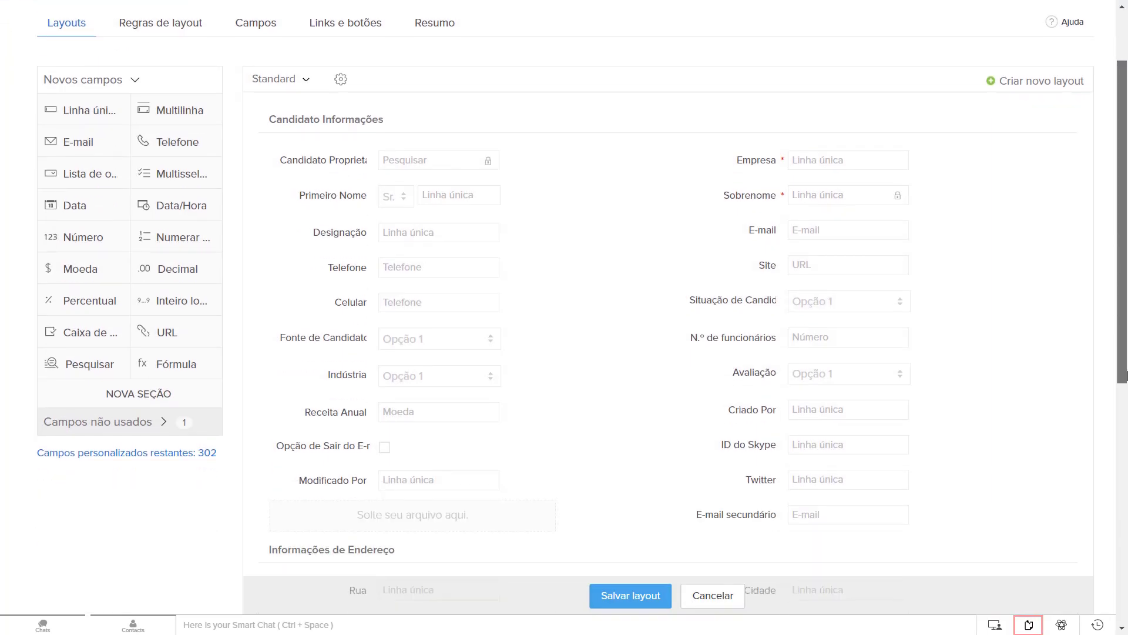
click(520, 341)
click(553, 407)
double_click(479, 142)
text(Telemarketing)
key(Tab)
text(Networking)
key(Tab)
text(Internet)
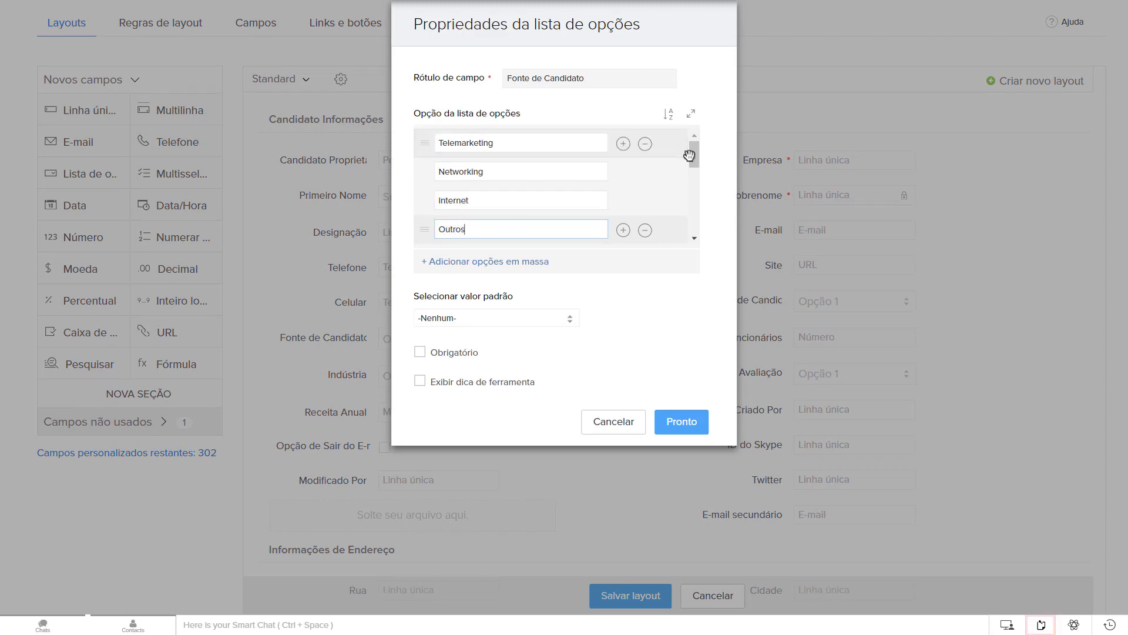
Delete the remaining old options from the Fonte de Candidato list after "Outros", and apply the field properties.
click(645, 154)
click(645, 154)
click(646, 154)
click(645, 151)
click(645, 172)
click(645, 202)
click(645, 231)
click(671, 424)
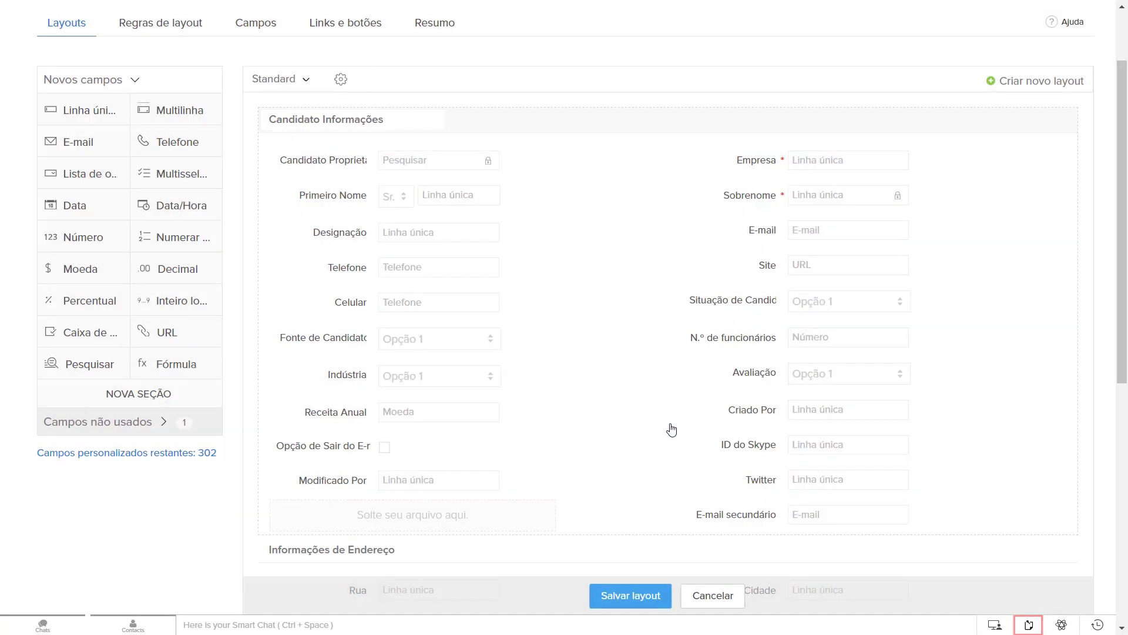
Insert a new section between Informações de Endereço and Descrição Informações, and title it "Dados Para Faturamento".
scroll(106, 351, down, 5)
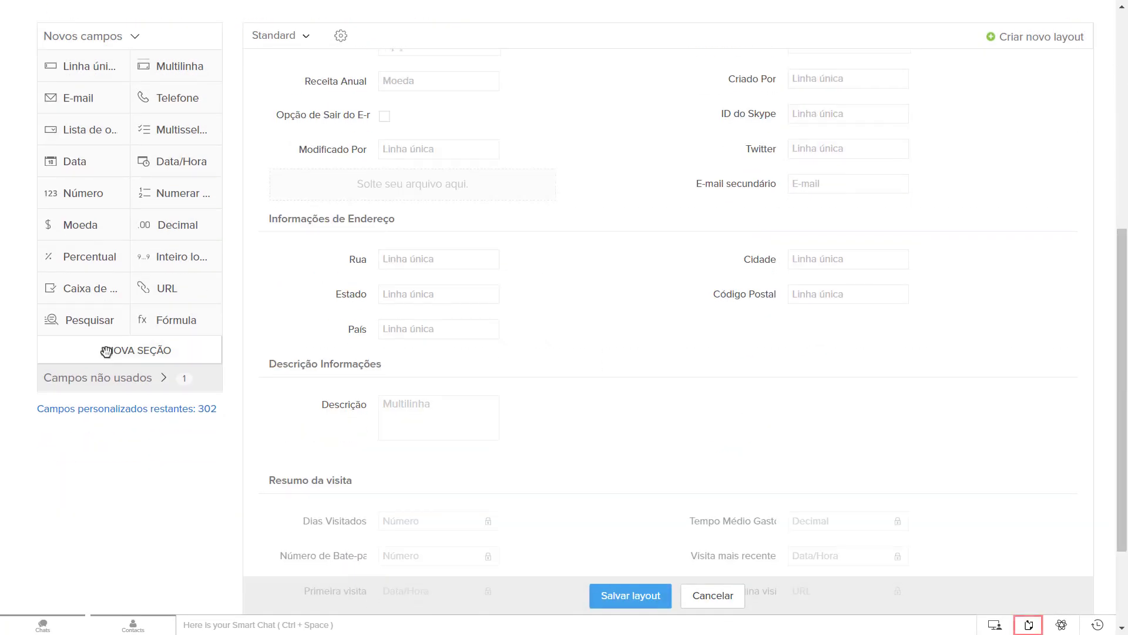
drag(106, 351, 388, 358)
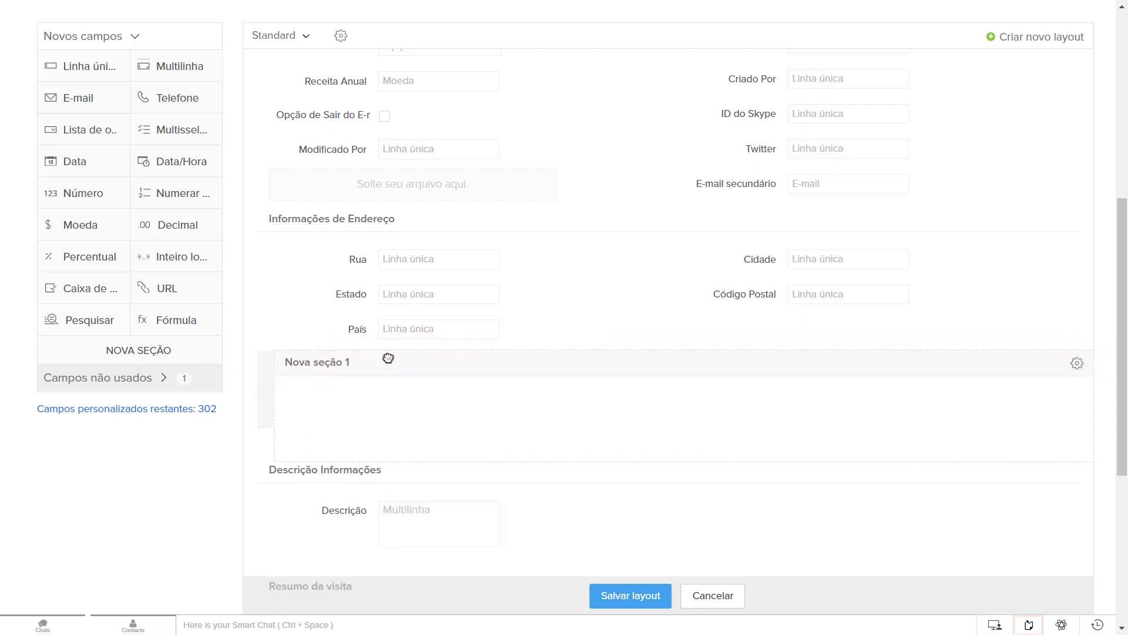
scroll(499, 337, down, 3)
triple_click(334, 213)
text(Dados para)
key(BackSpace)
key(BackSpace)
key(BackSpace)
key(BackSpace)
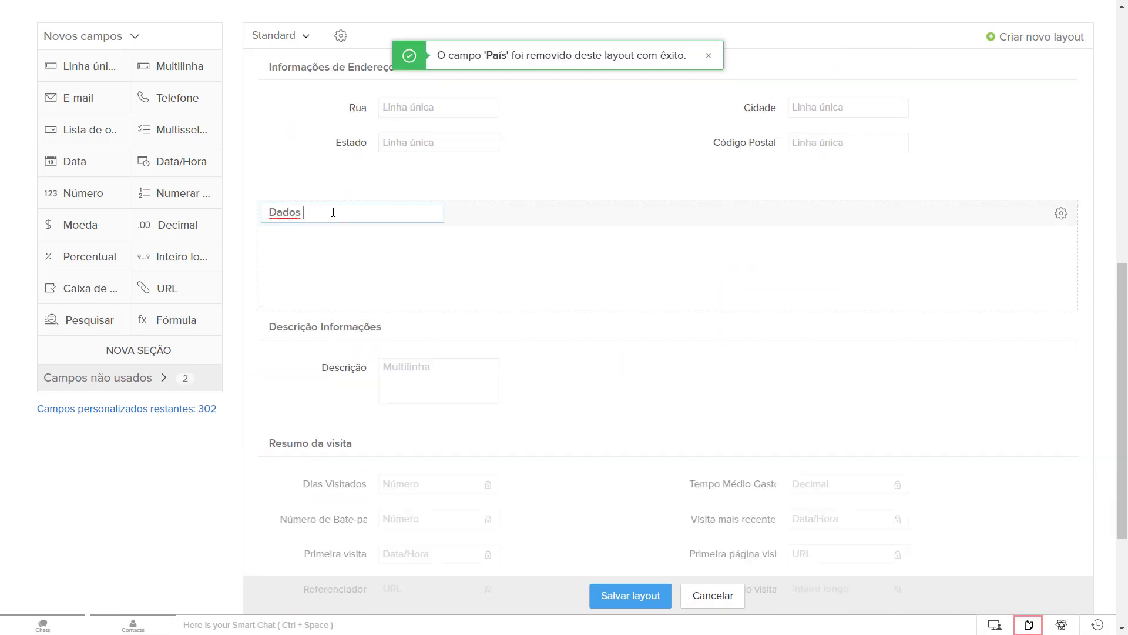
text(Para Faturamento)
Add two single-line fields labelled "CNPJ" and "Razão Social" to the first column of the Dados Para Faturamento section.
drag(126, 64, 348, 258)
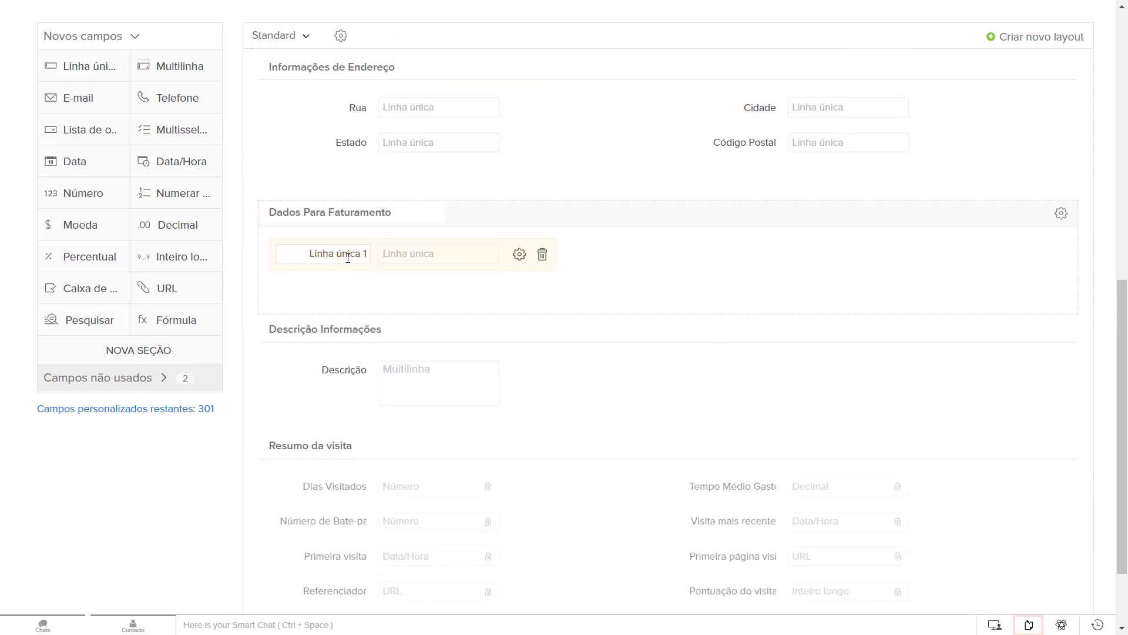
click(347, 258)
key(BackSpace)
text(CNPJ)
drag(88, 65, 330, 292)
click(330, 289)
key(BackSpace)
text(Razão Social)
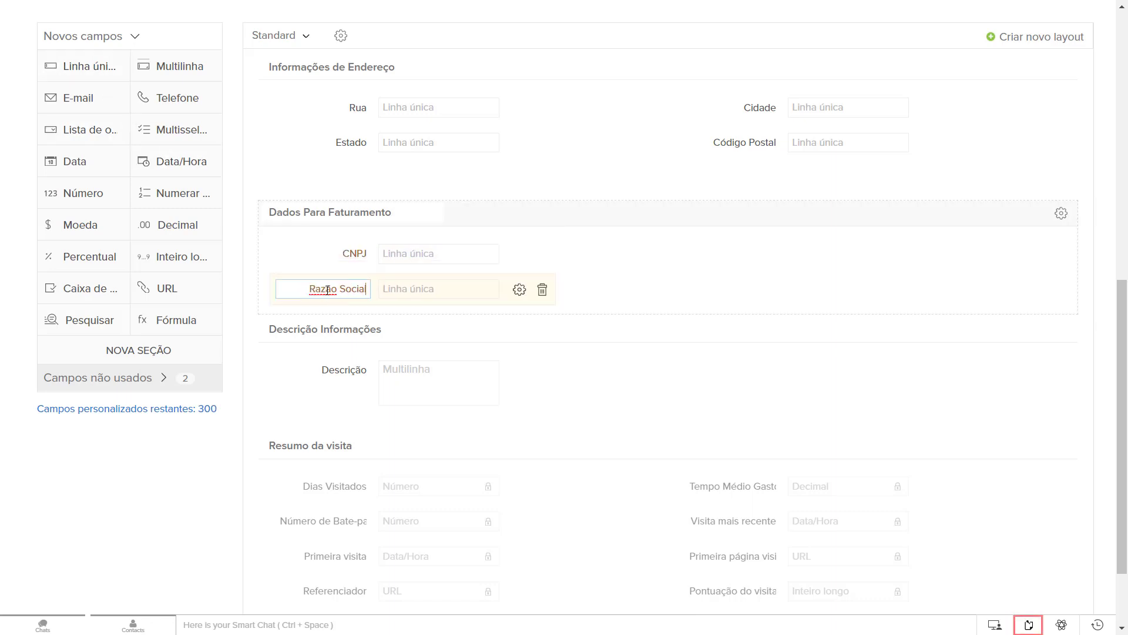
Add single-line fields "Inscrição Estadual" and "Inscrição Municipal" to the second column of Dados Para Faturamento, and save the layout.
drag(78, 76, 752, 272)
click(744, 257)
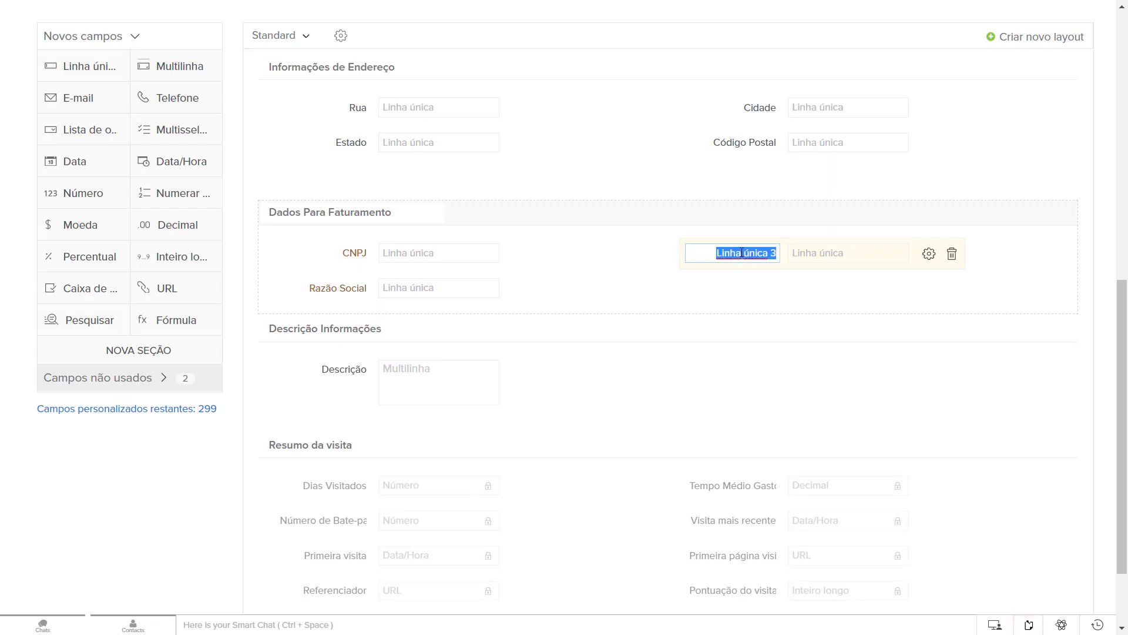
text(Inscrição Estadual)
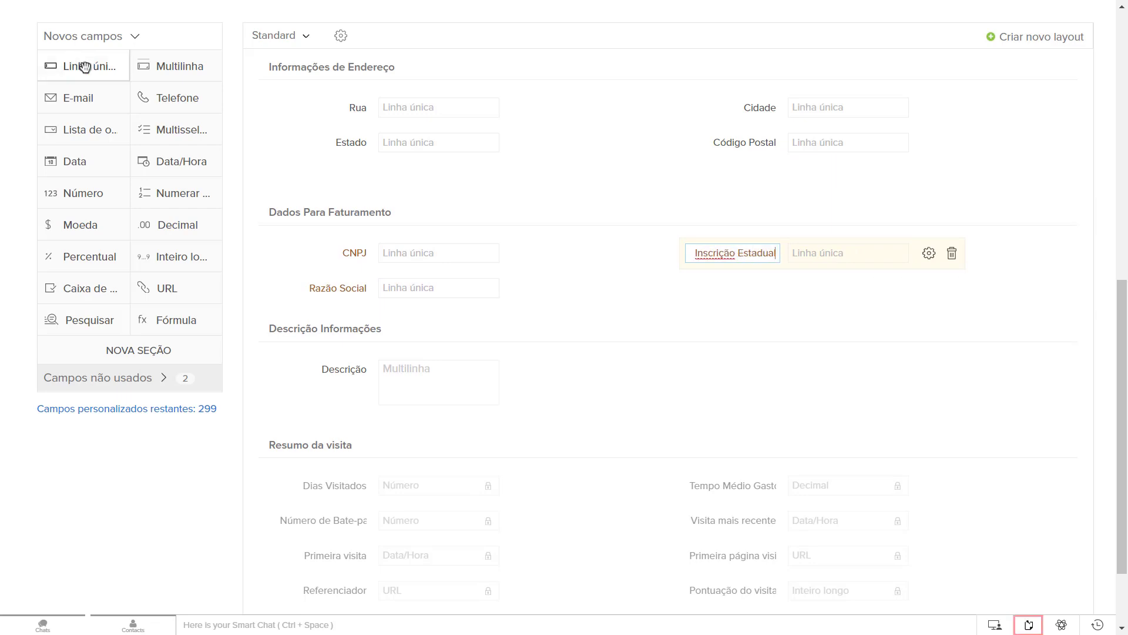
drag(83, 67, 734, 301)
click(731, 295)
text(Inscrição Municipal)
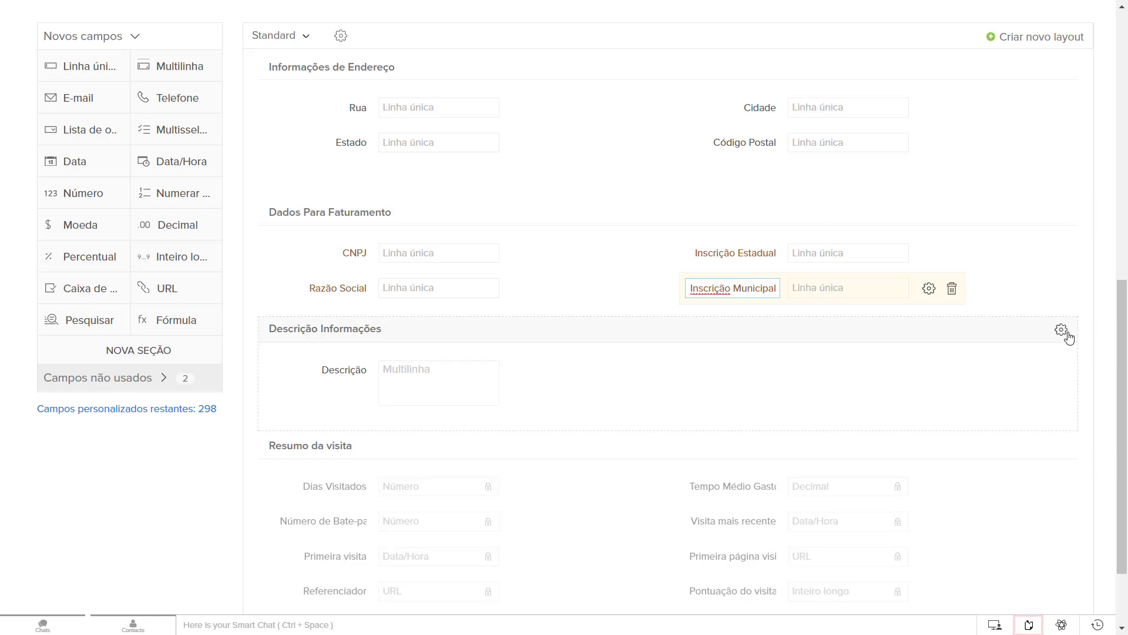
scroll(1127, 420, down, 2)
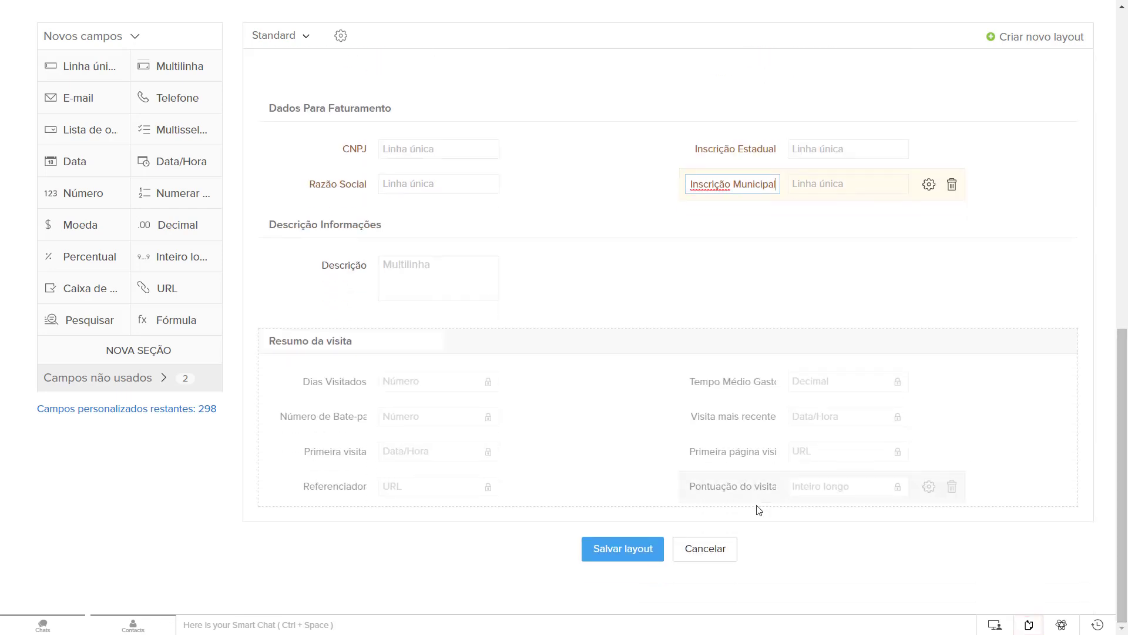
click(634, 549)
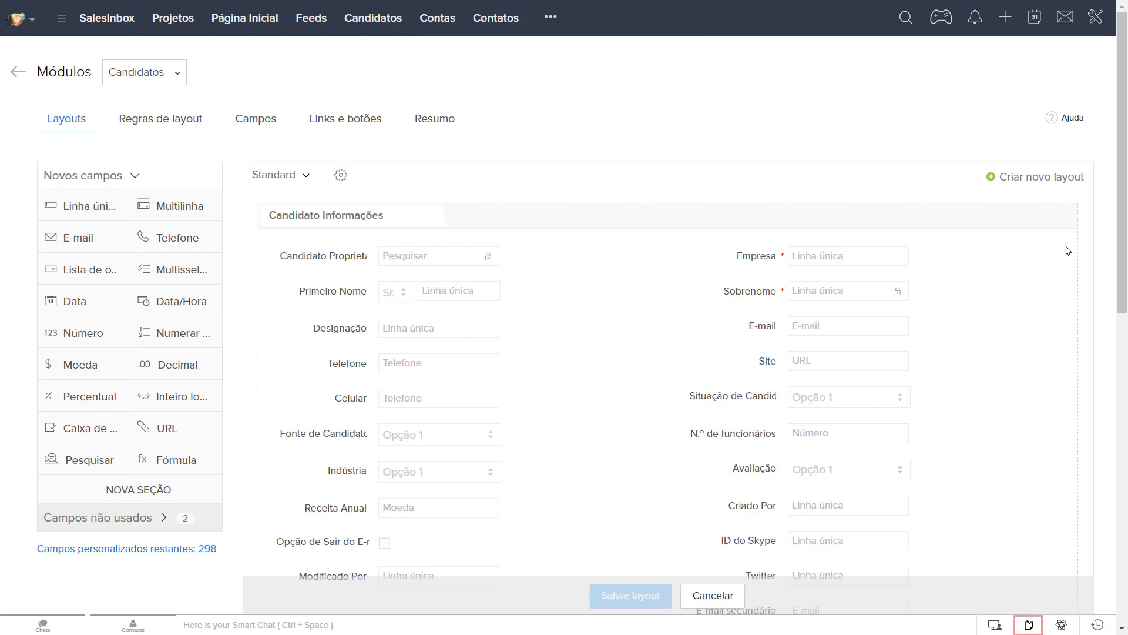
Examine the column layout and tab order options of the Candidato Informações section.
click(1062, 218)
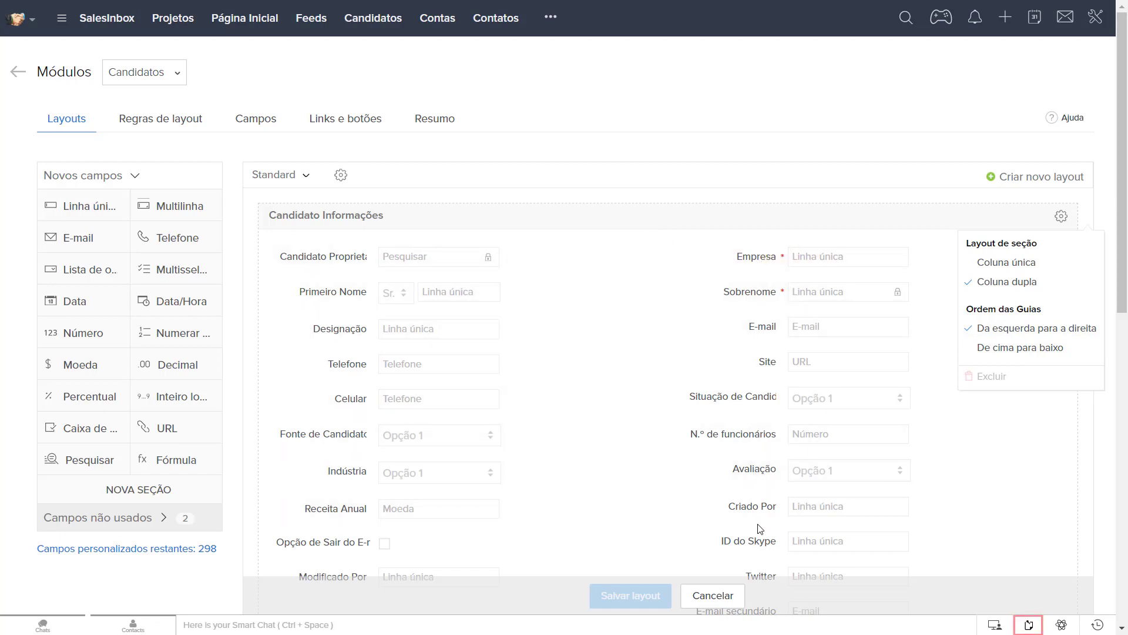
click(599, 410)
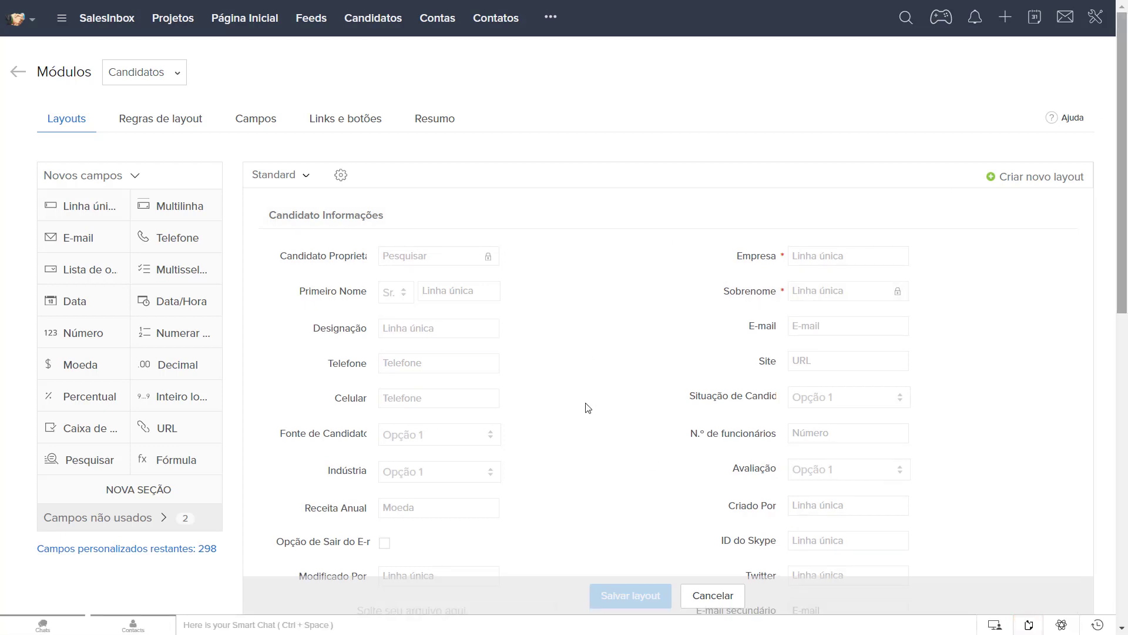
Go to the list of modules in the configuration area and open the layout of the Candidatos module from there.
click(1097, 17)
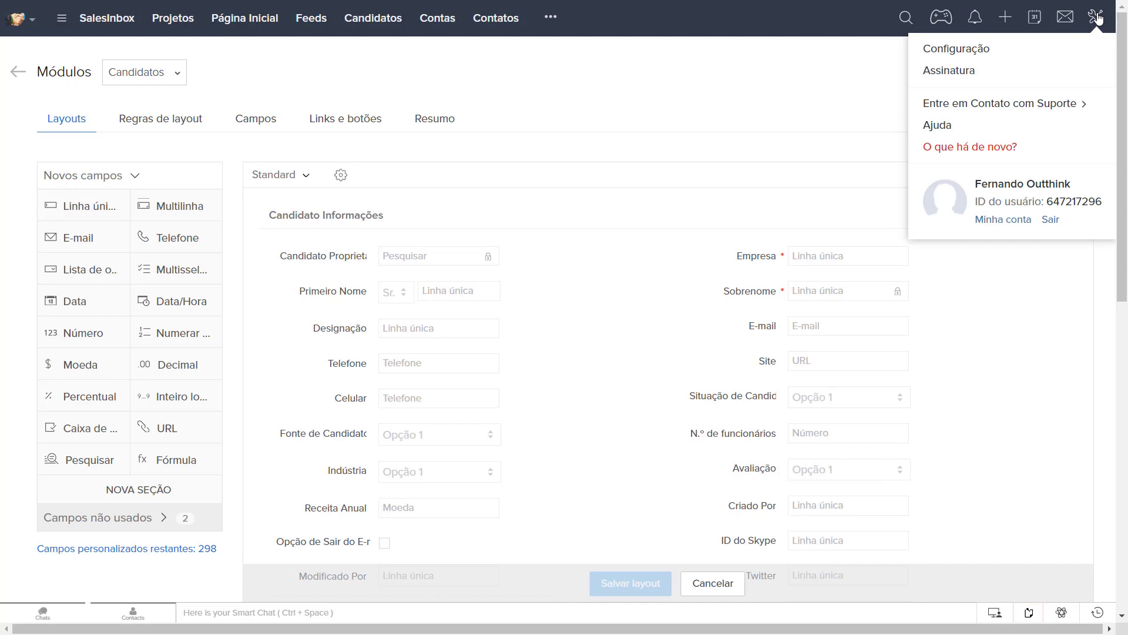
click(967, 48)
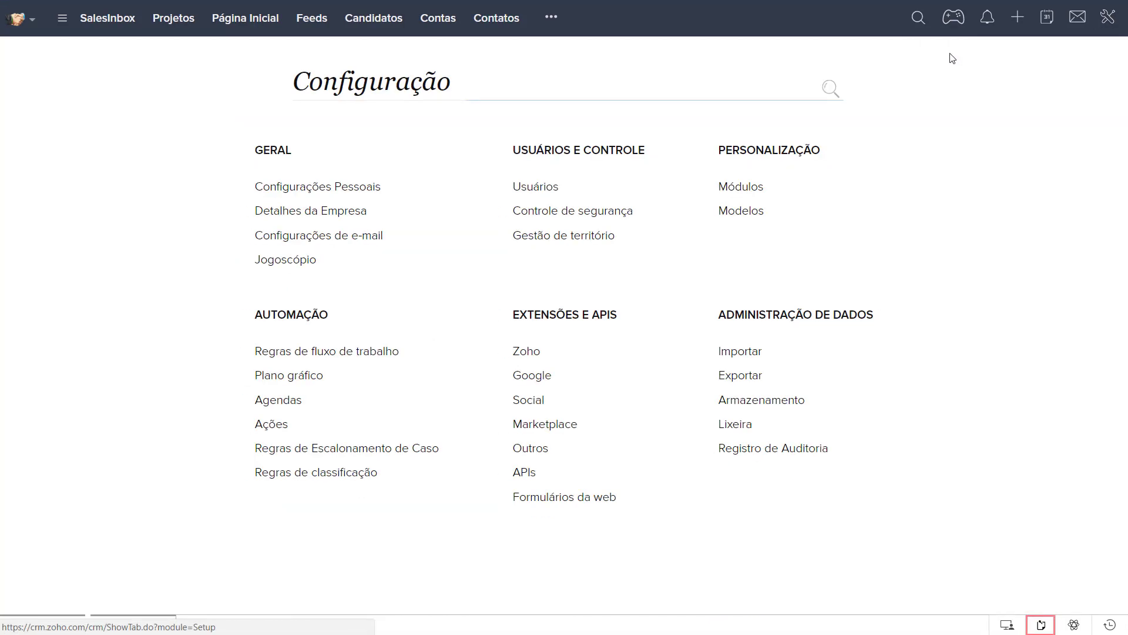
click(741, 187)
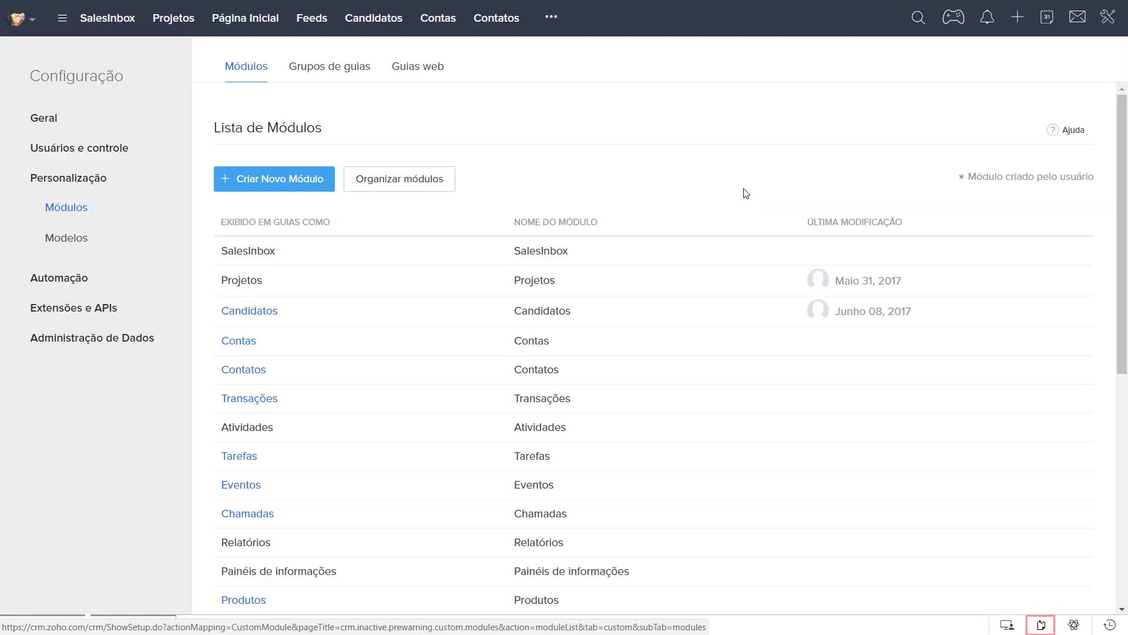
click(297, 310)
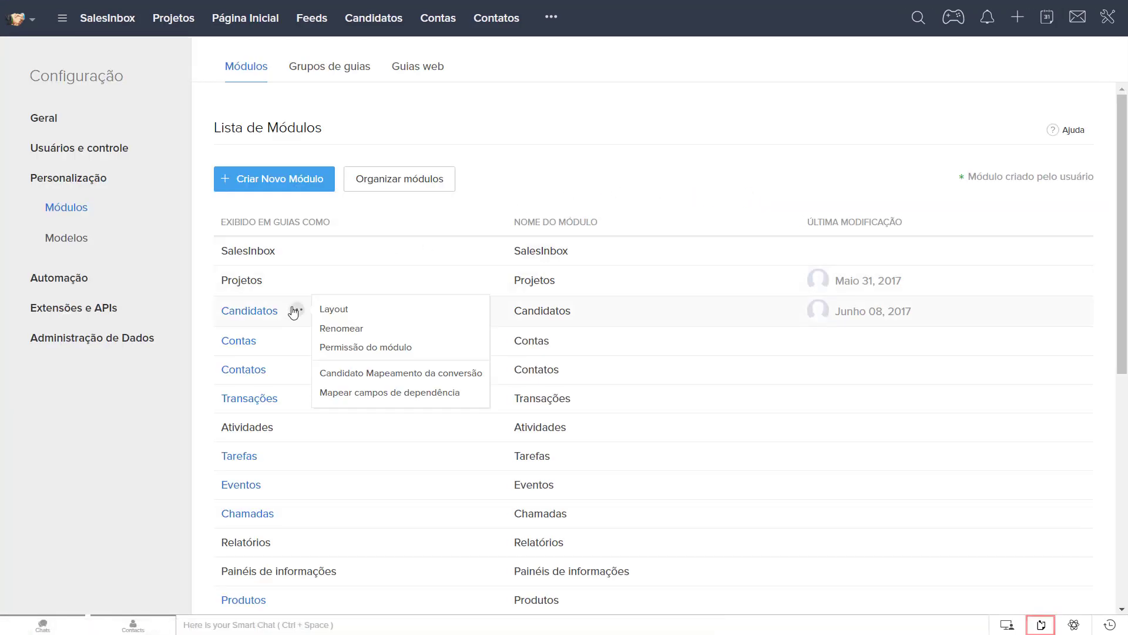
click(339, 311)
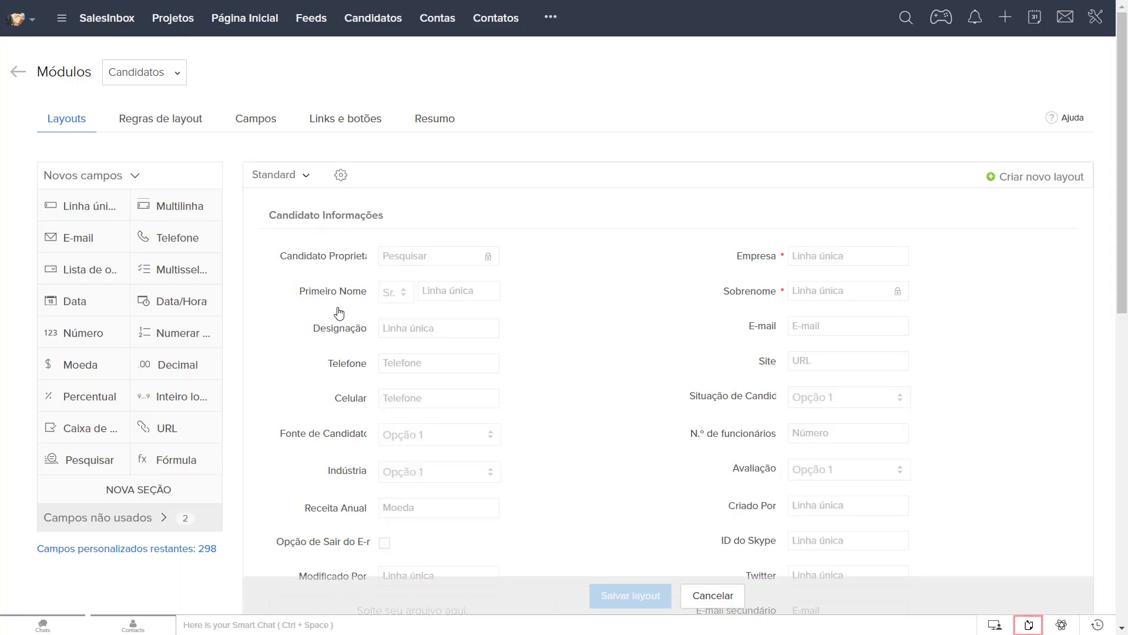
Switch to the Contas module layout and insert a section titled "Dados Para Faturamento" above Descrição Informações.
click(175, 78)
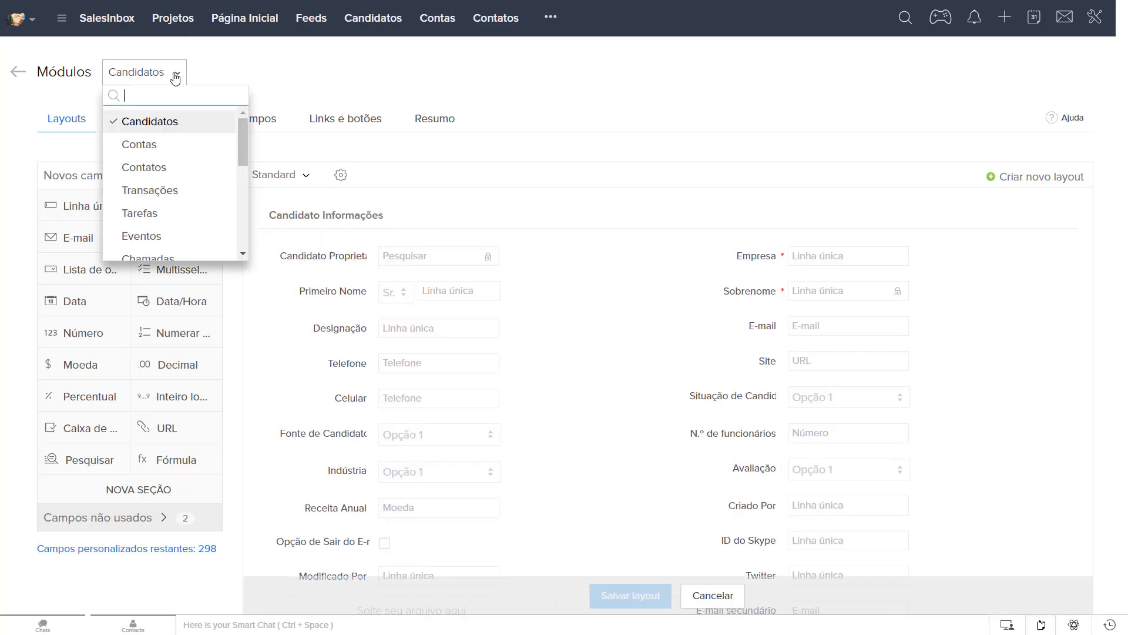
click(165, 156)
scroll(90, 188, down, 5)
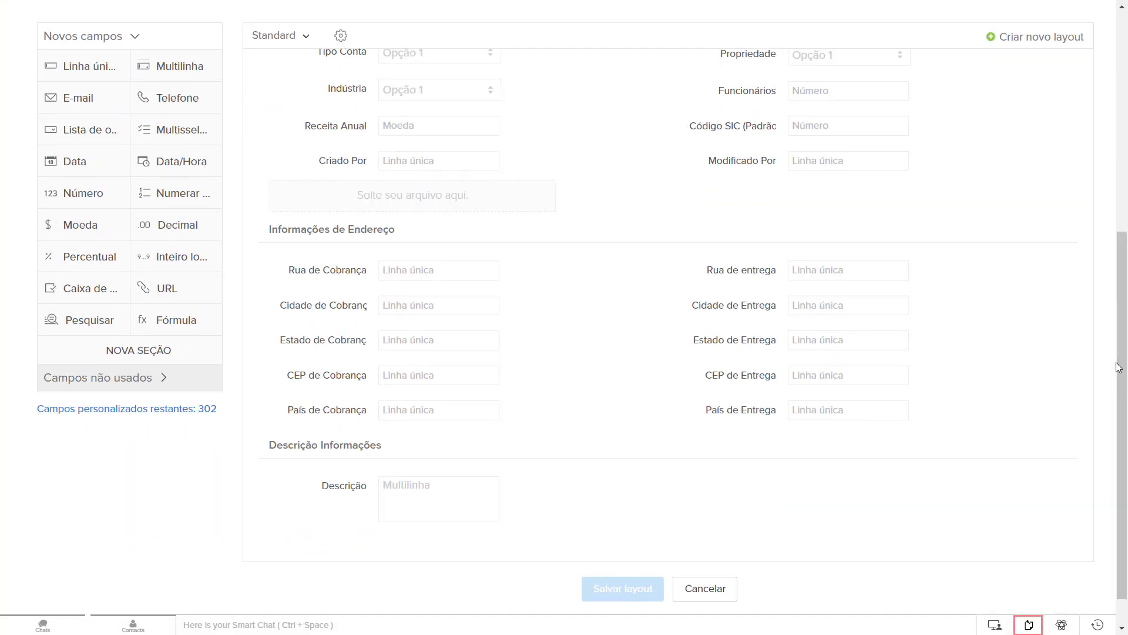
drag(139, 350, 363, 452)
text(Dado)
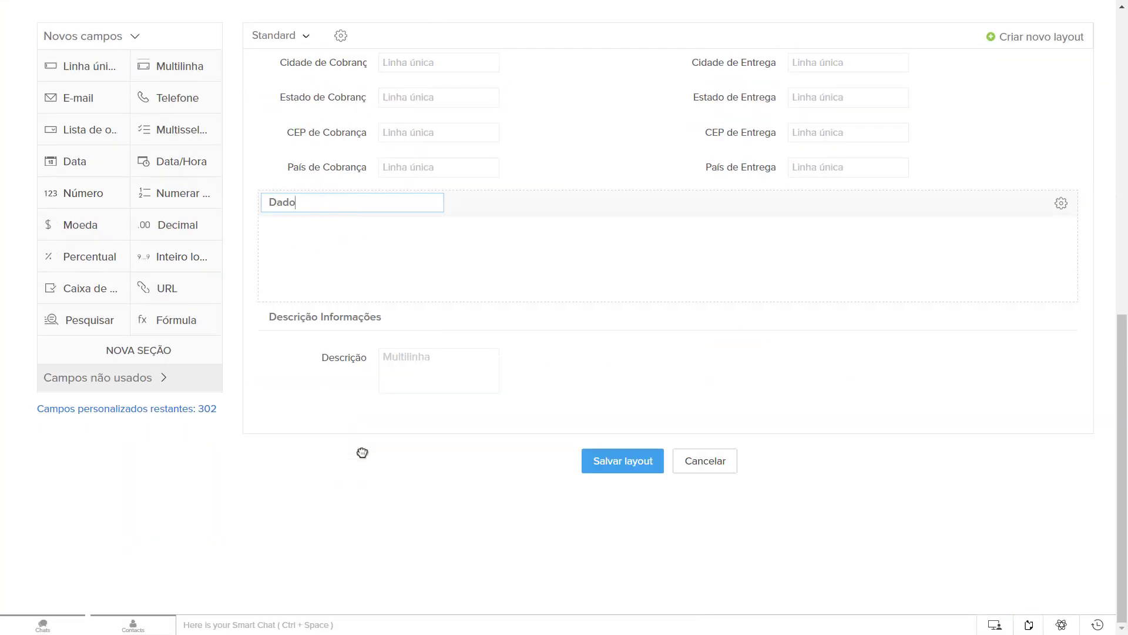
text(s Para Faturamento)
Add four single-line fields to Dados Para Faturamento, labelled "CNPJ", "Razão Social", "Inscrição Estadual" and "Inscrição Municipal".
drag(83, 67, 586, 368)
click(338, 329)
text(CNPJ)
key(Tab)
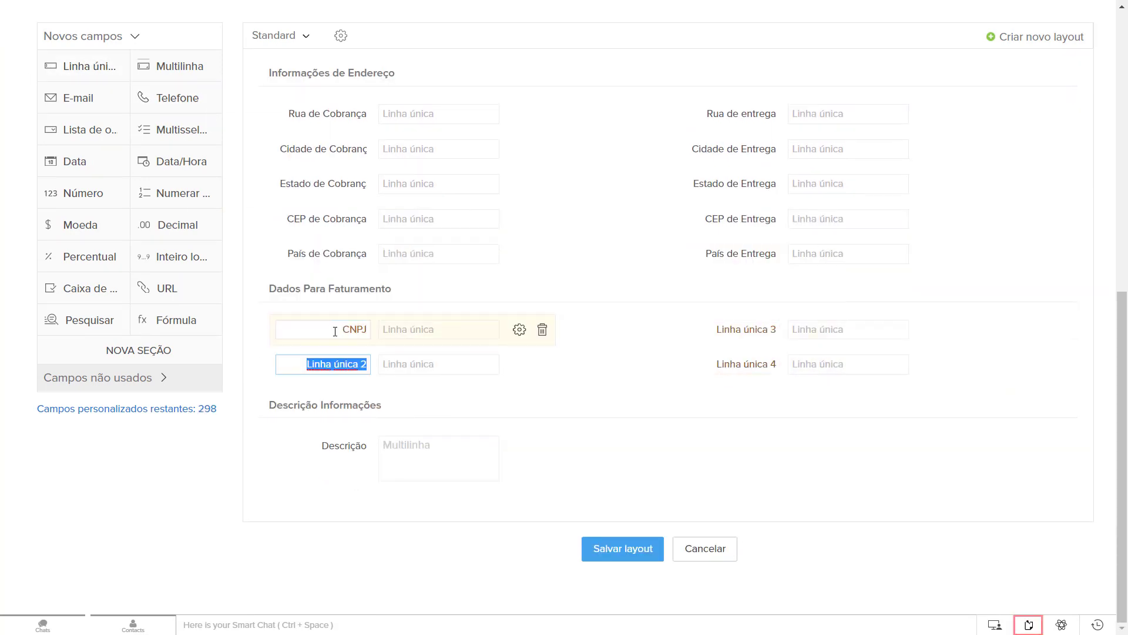
text(Razão Social)
key(Tab)
text(Ins)
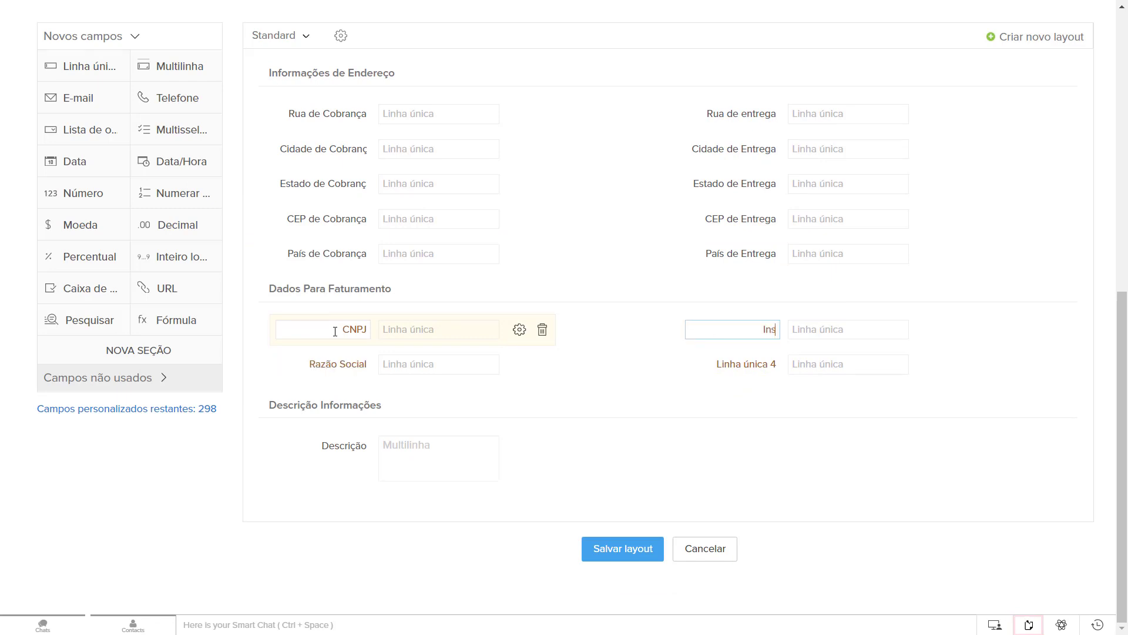
text(crição Estadual)
key(Tab)
text(Inscrição Municipal)
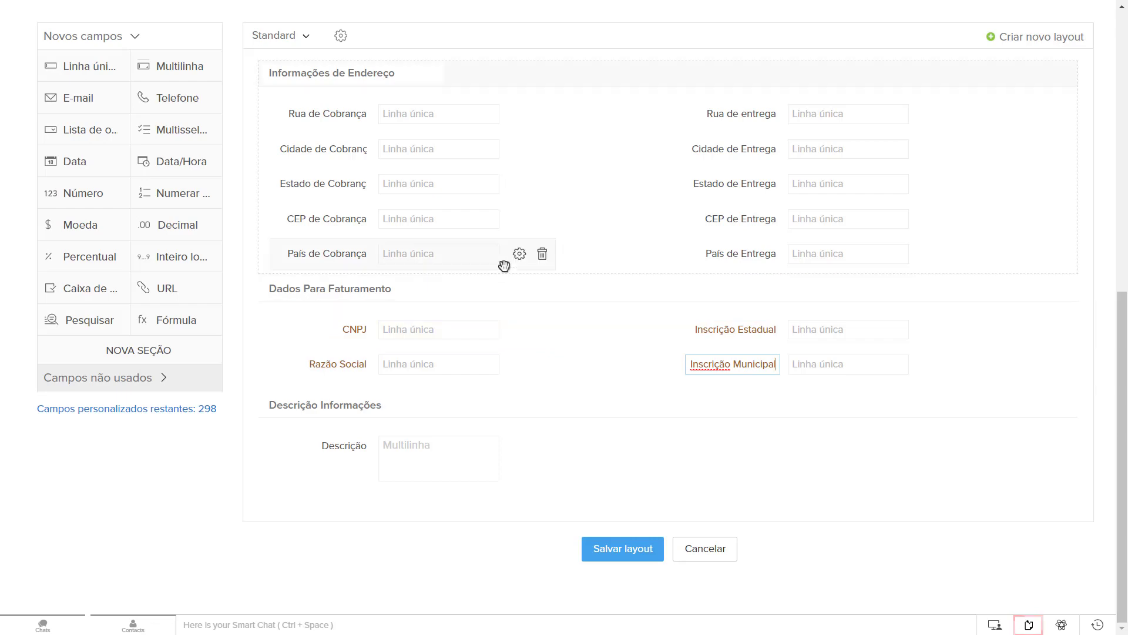
Remove the País de Cobrança and País de Entrega fields from the Informações de Endereço section.
click(542, 257)
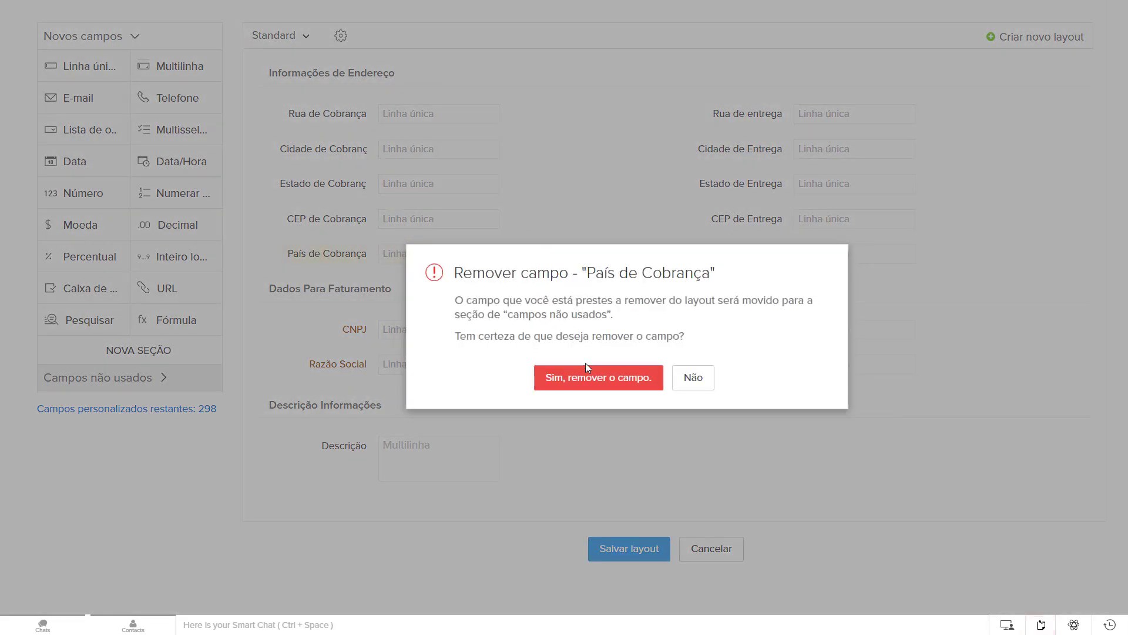
click(587, 376)
click(952, 254)
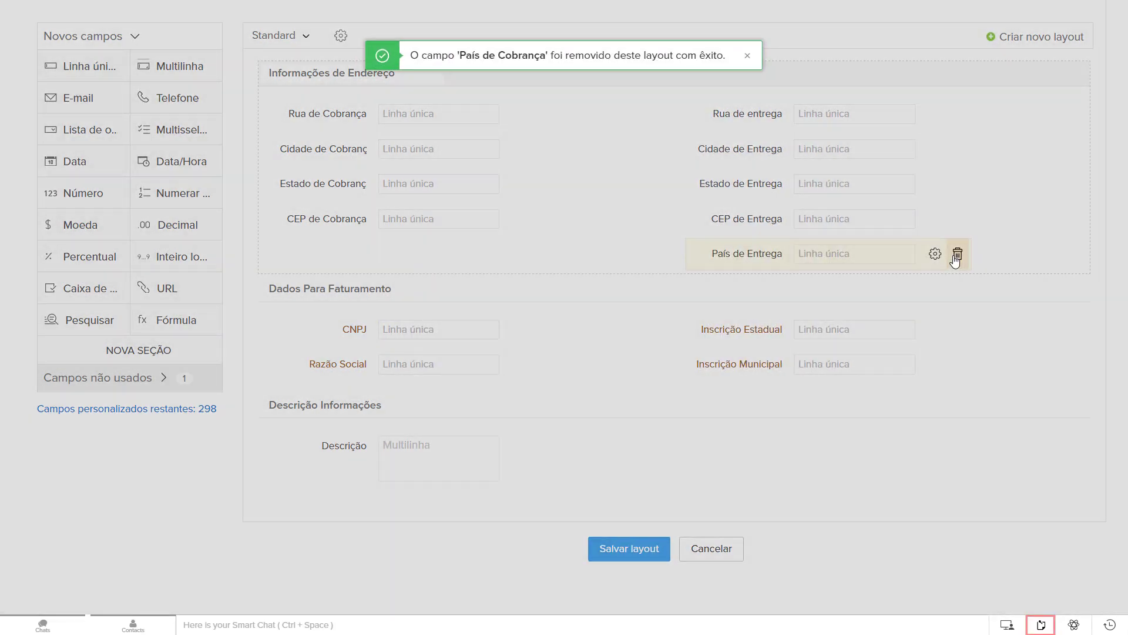
click(653, 376)
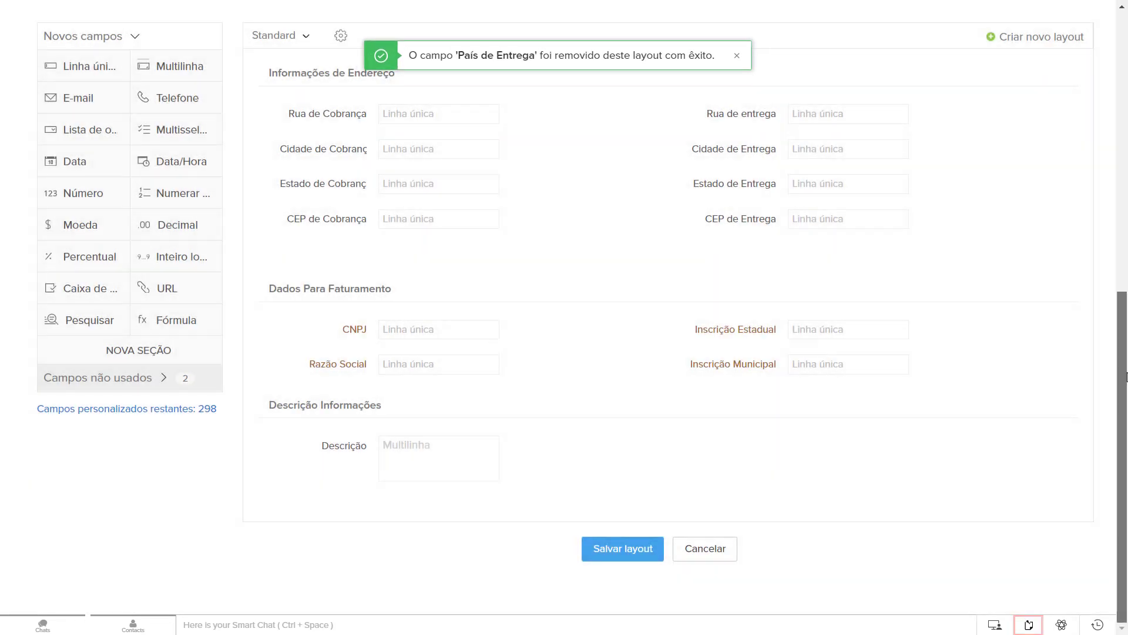
In the properties of the Avaliação field under Conta Informações, rename the first two options as "Alto Potencial" and "Médio Potencial".
scroll(1126, 292, up, 3)
drag(1127, 292, 1127, 145)
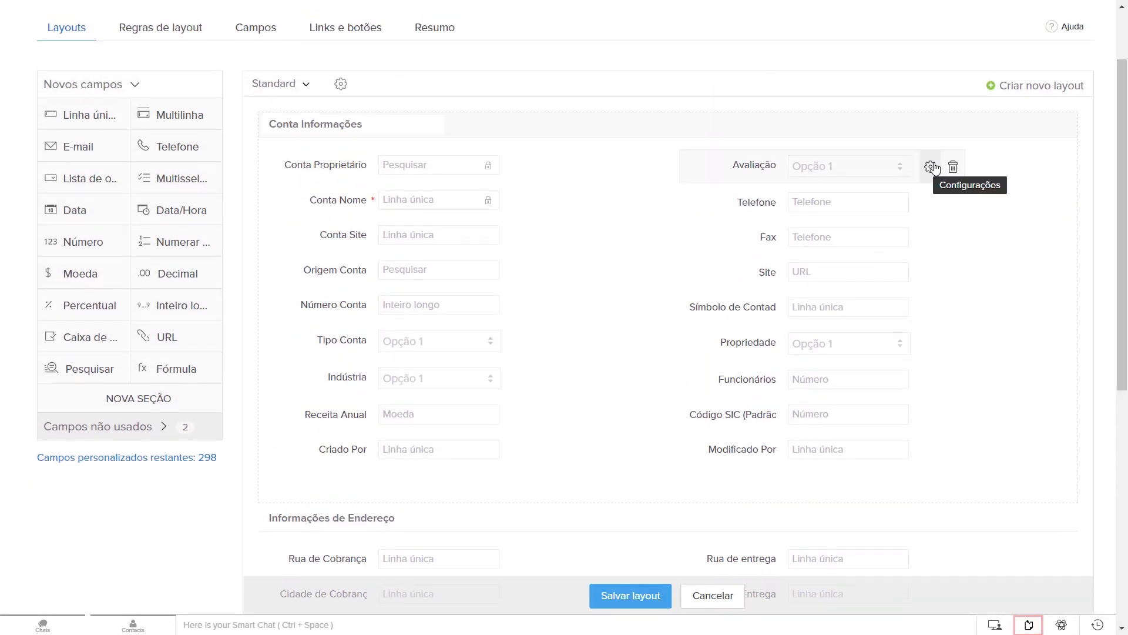
click(930, 167)
click(948, 242)
double_click(540, 143)
text(Alto Potencial)
key(Tab)
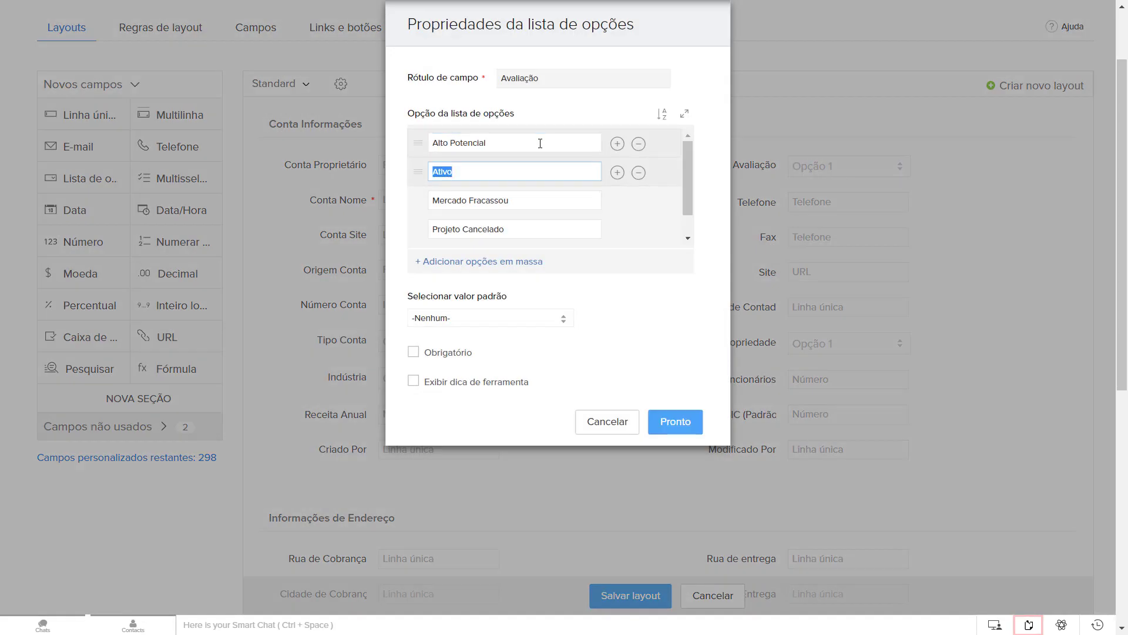
text(Médio Potencial)
Rename the third and fourth Avaliação options as "Baixo Potencial" and "Sem Potencial", and apply the field properties.
key(Tab)
text(BA)
key(BackSpace)
text(aixo Potencial)
key(Tab)
text(Sem Potencial)
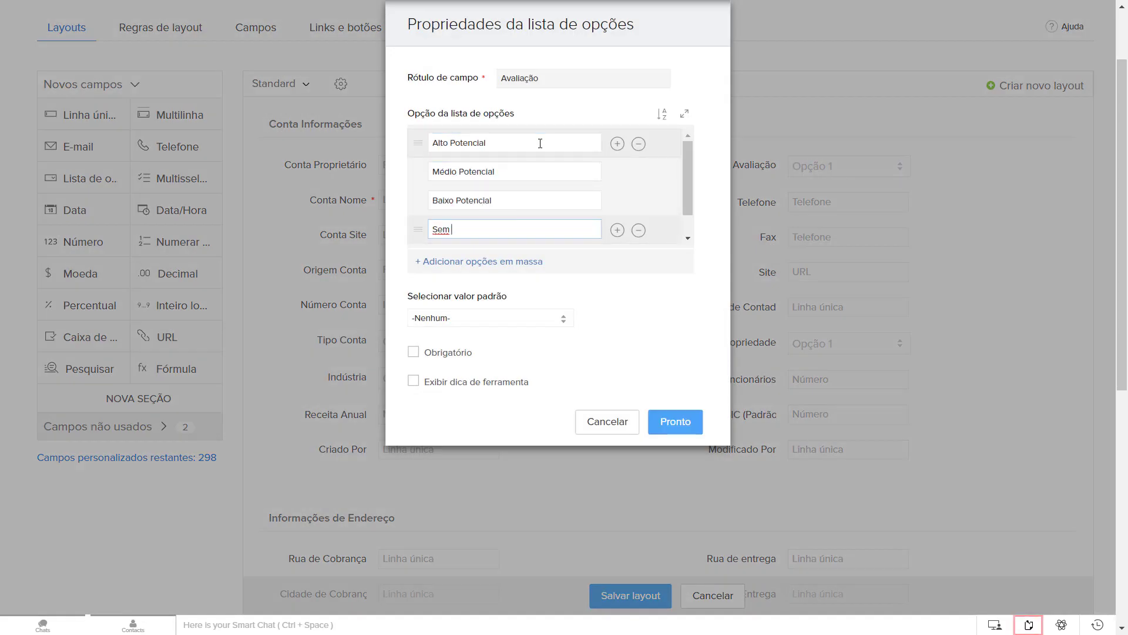
click(700, 417)
Remove the Fax and Código SIC fields from the Conta Informações section.
click(952, 236)
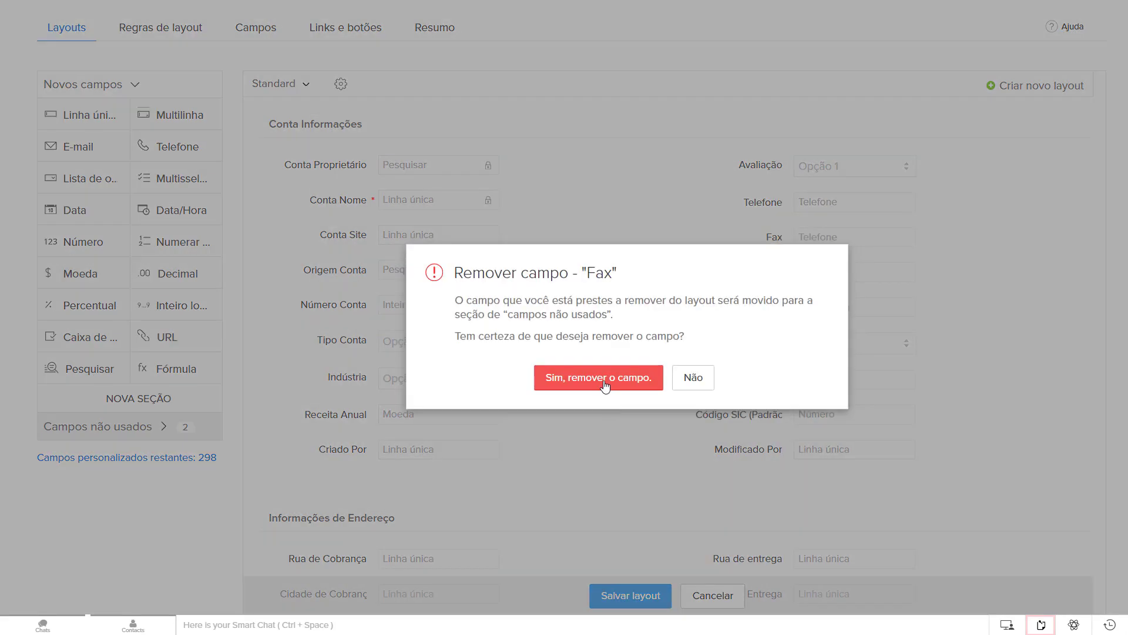
click(605, 383)
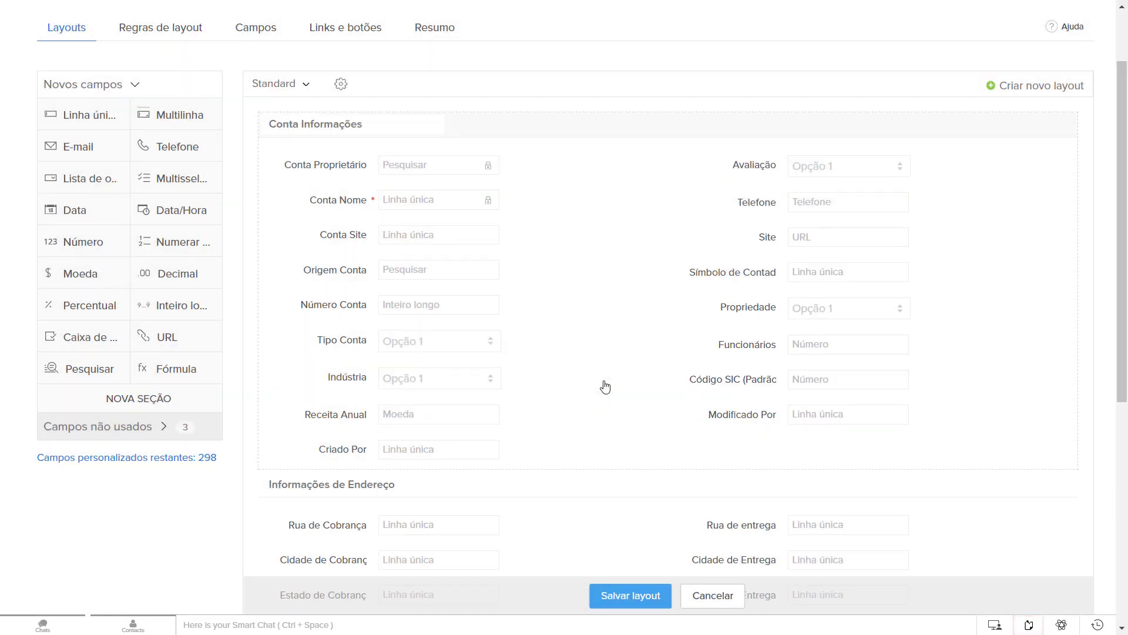
mouse_move(746, 391)
click(954, 380)
click(635, 402)
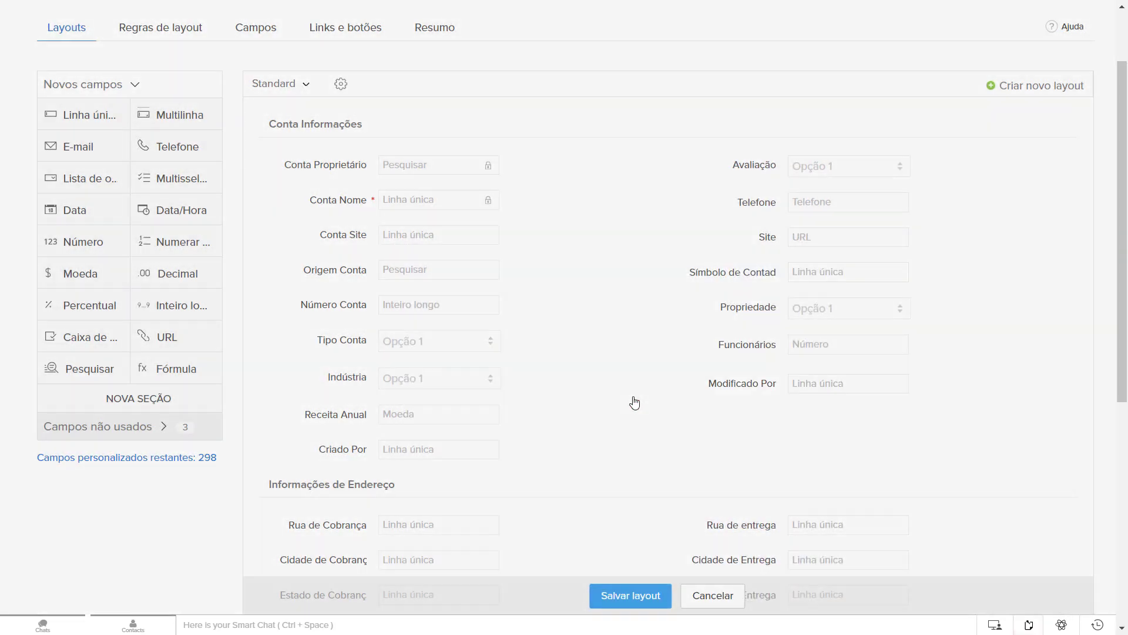
Remove the Propriedade and Símbolo de Contador fields from the Conta Informações section.
mouse_move(954, 313)
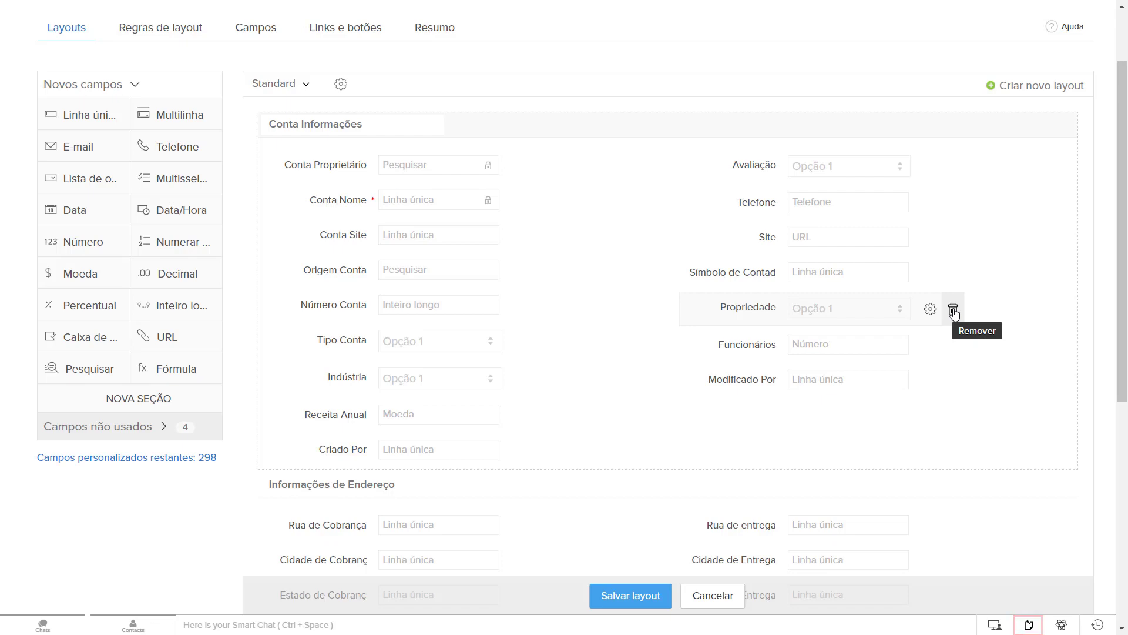
click(953, 310)
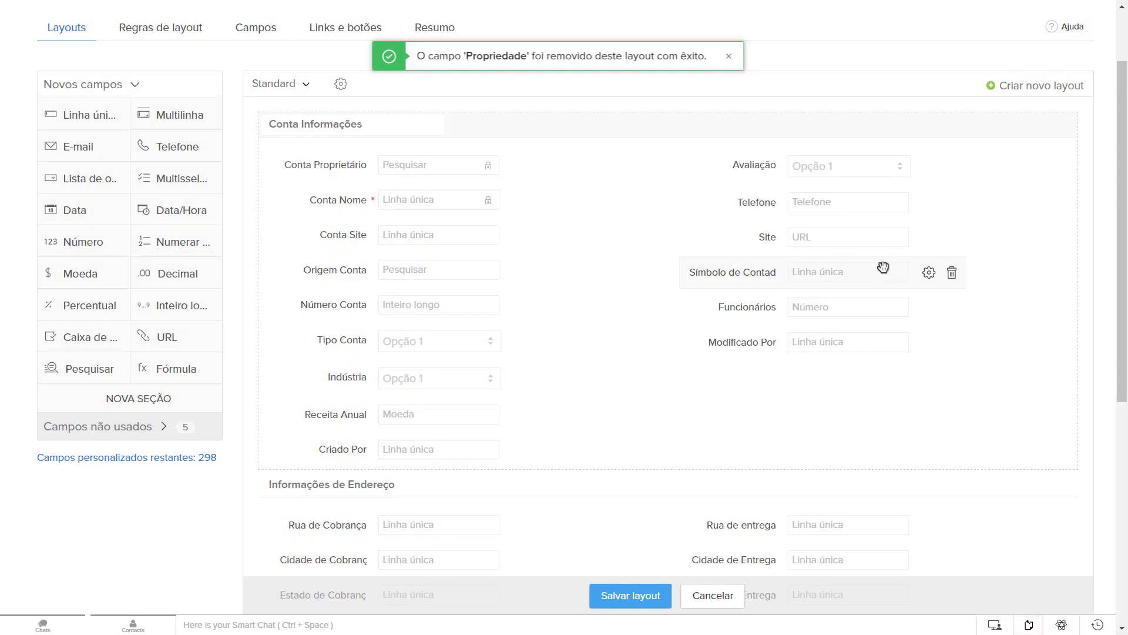
click(953, 272)
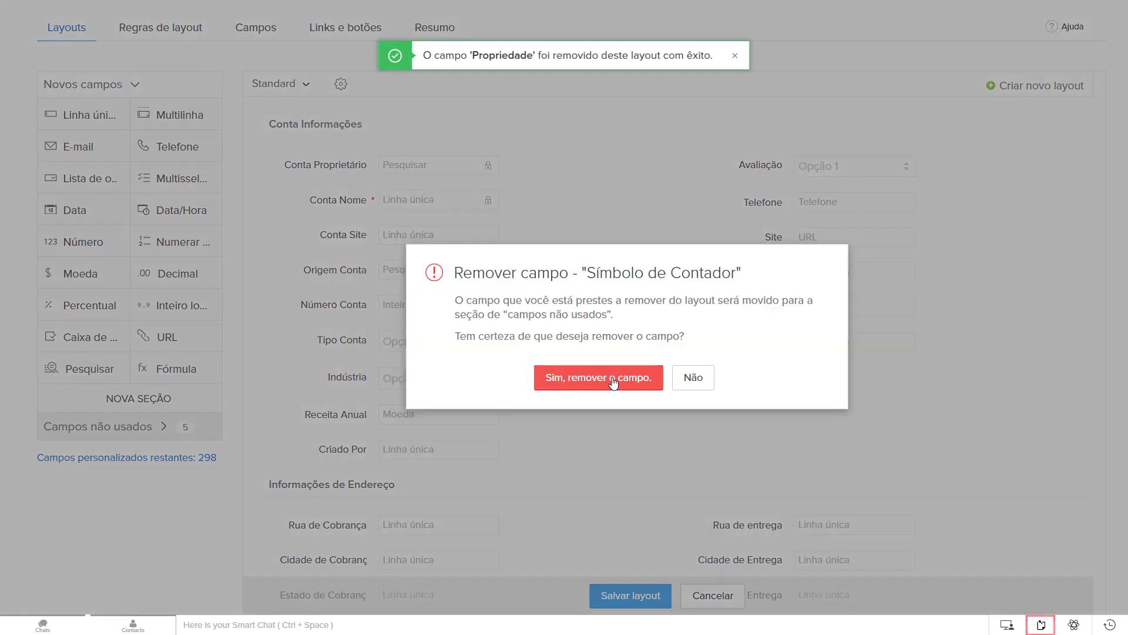
click(615, 381)
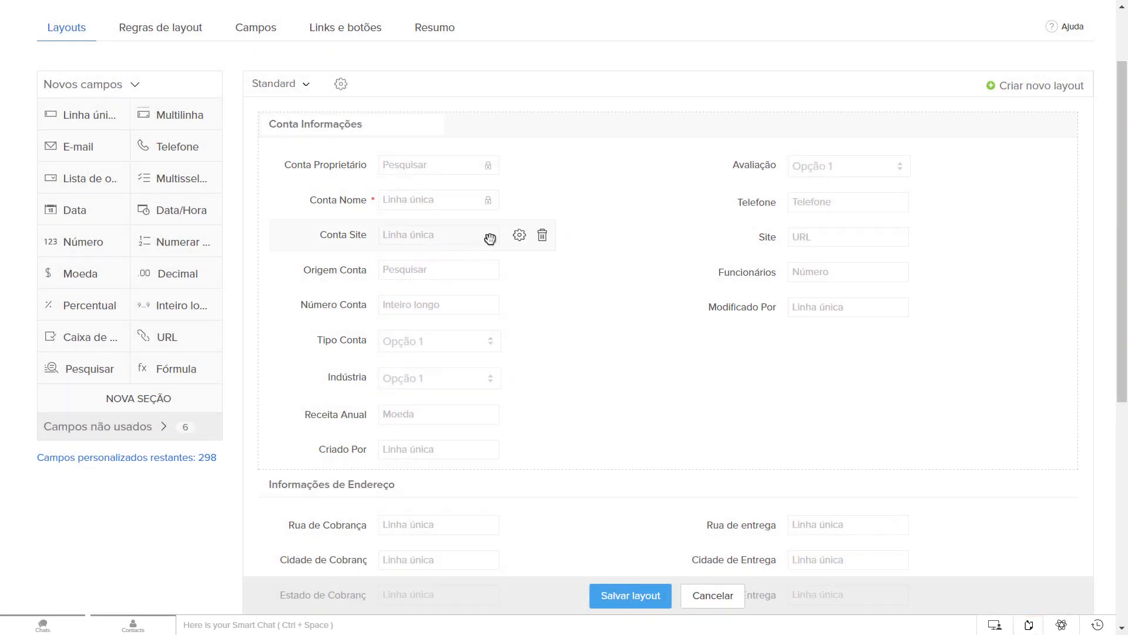
Remove the Conta Site and Origem Conta fields from the Conta Informações section.
click(542, 236)
key(Return)
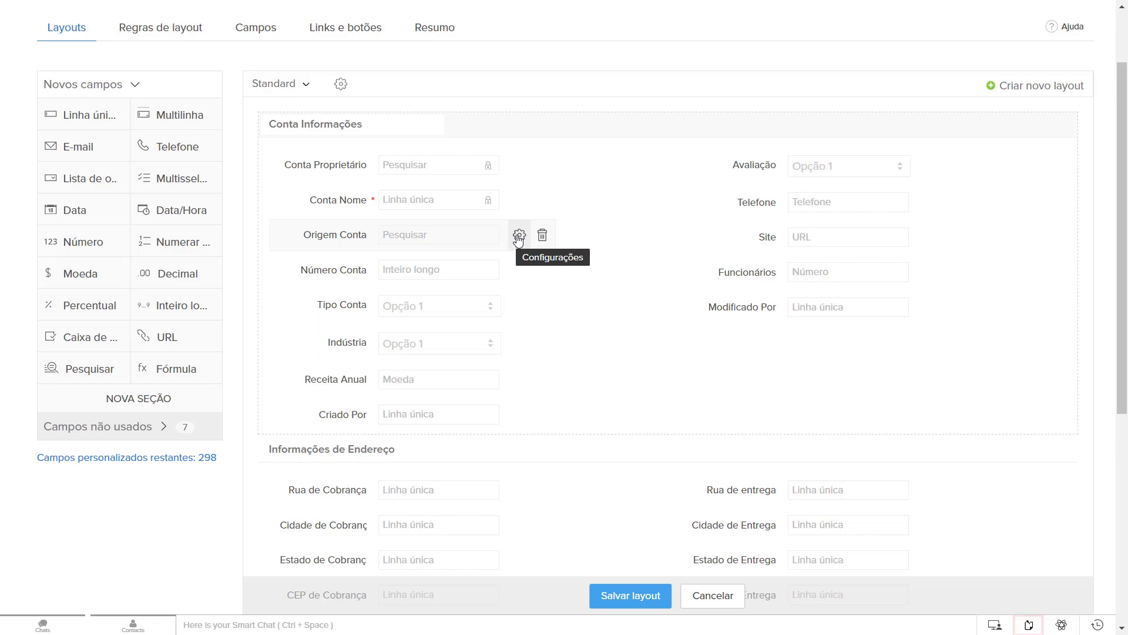
click(542, 236)
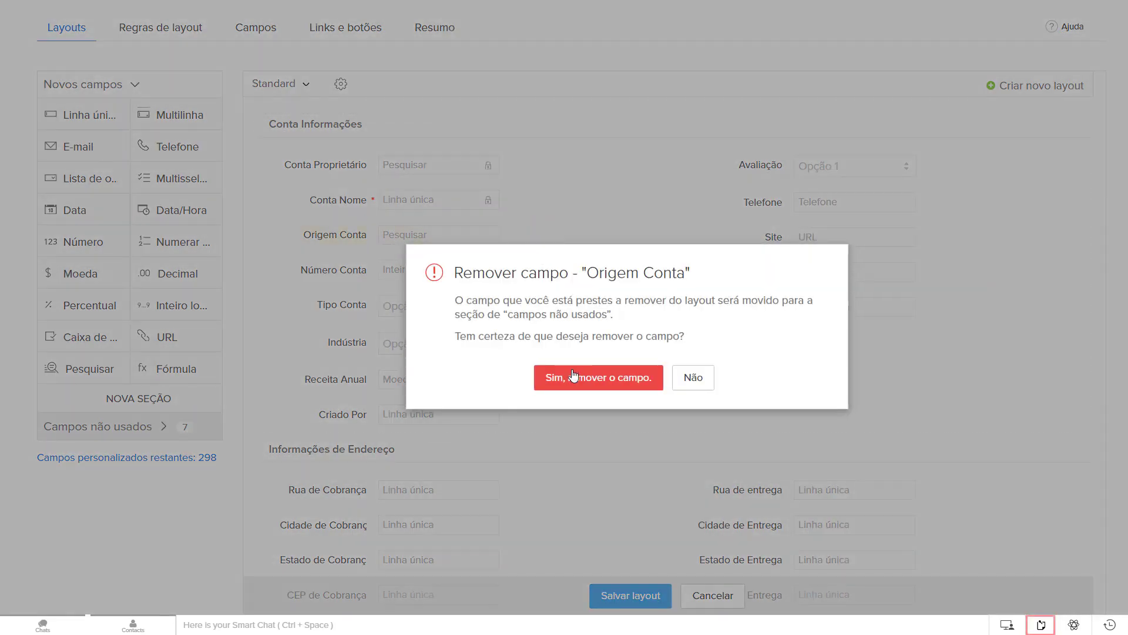
click(573, 376)
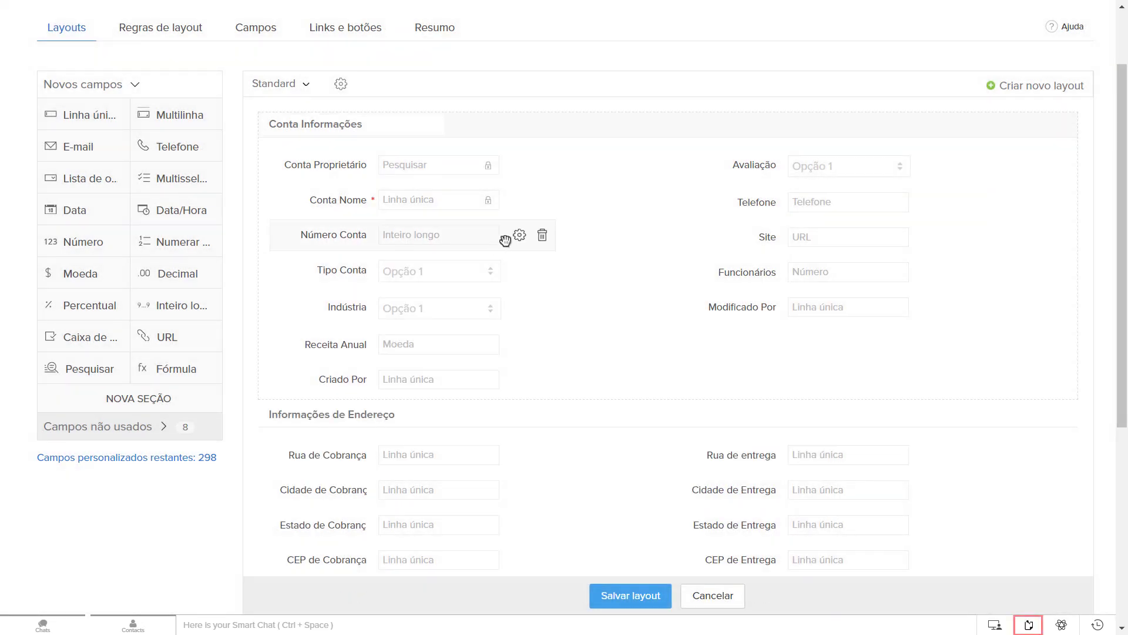
Remove the Tipo Conta and Receita Anual fields from the Conta Informações section.
click(520, 235)
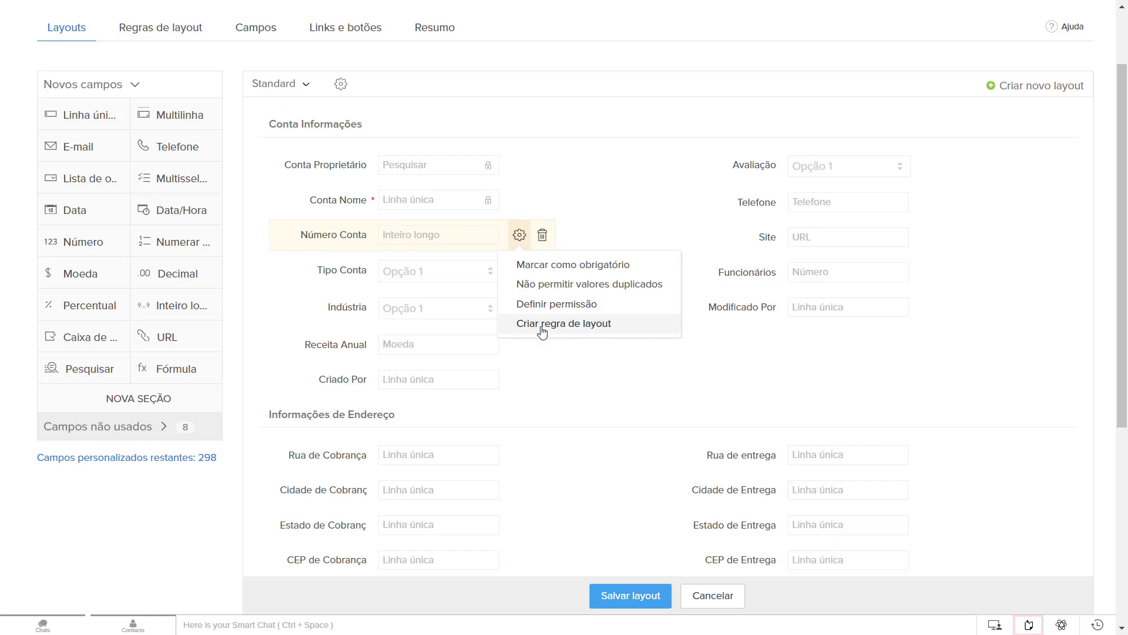
click(520, 238)
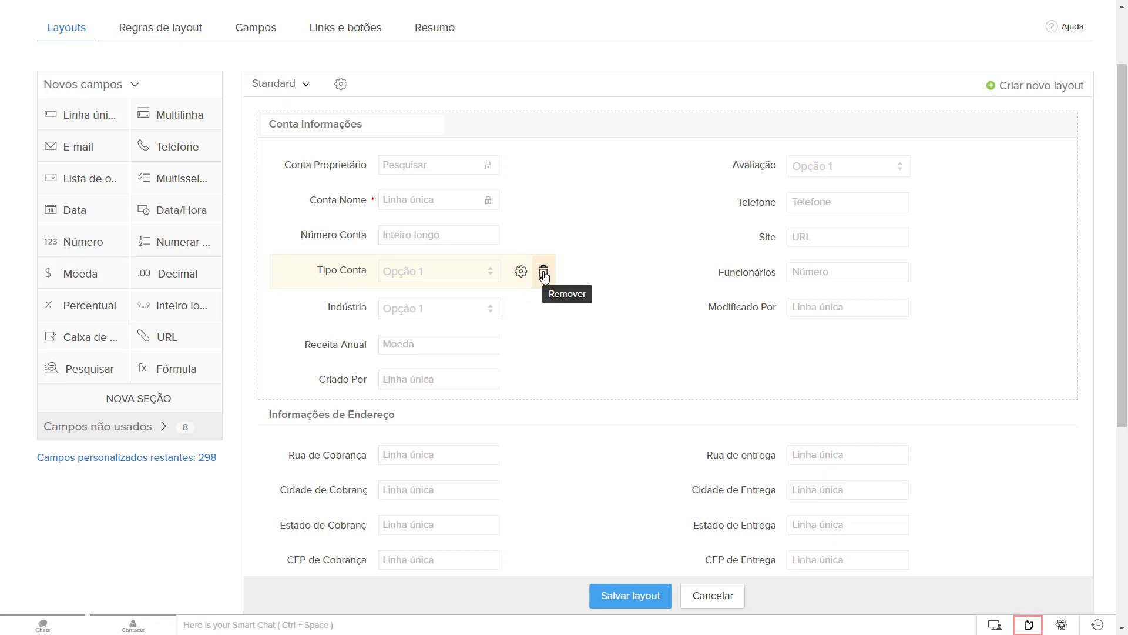
click(543, 272)
click(569, 382)
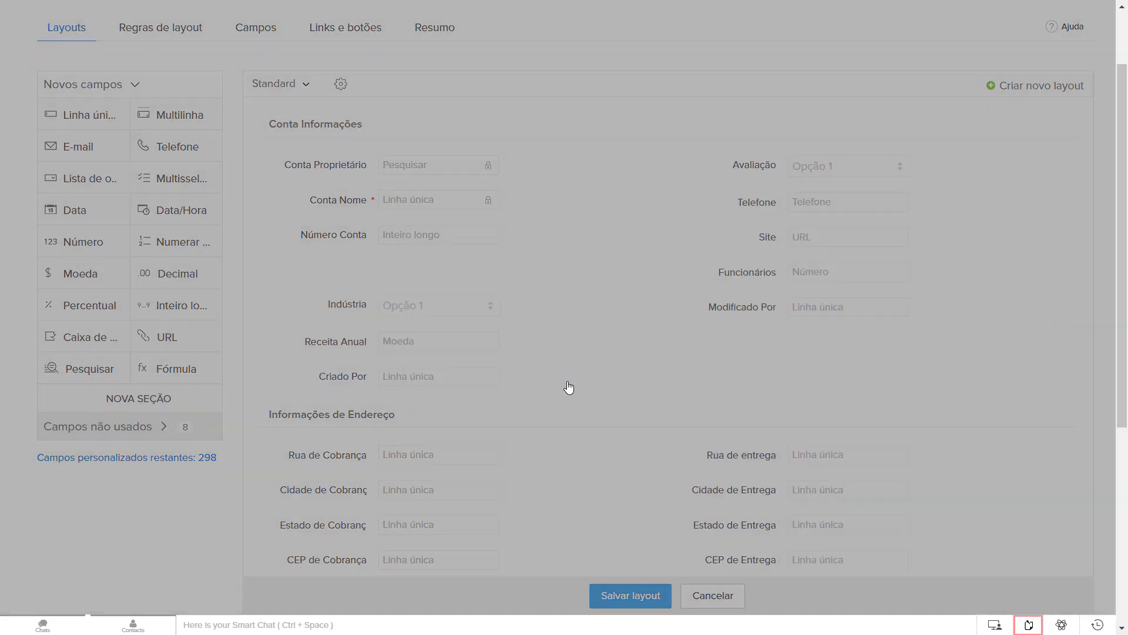
click(543, 308)
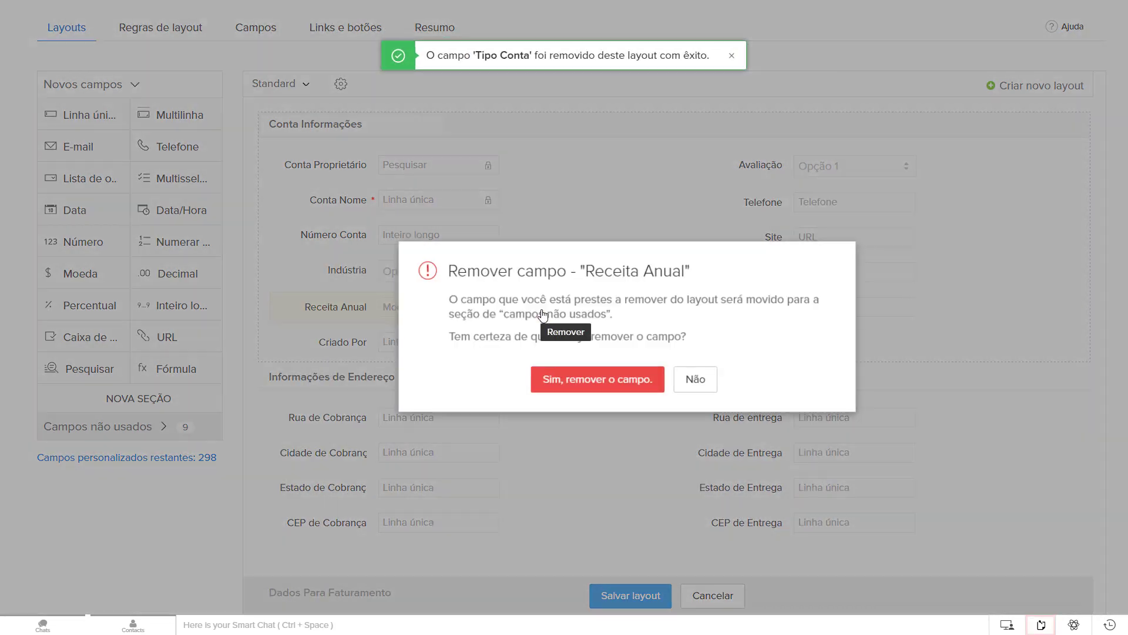
click(585, 385)
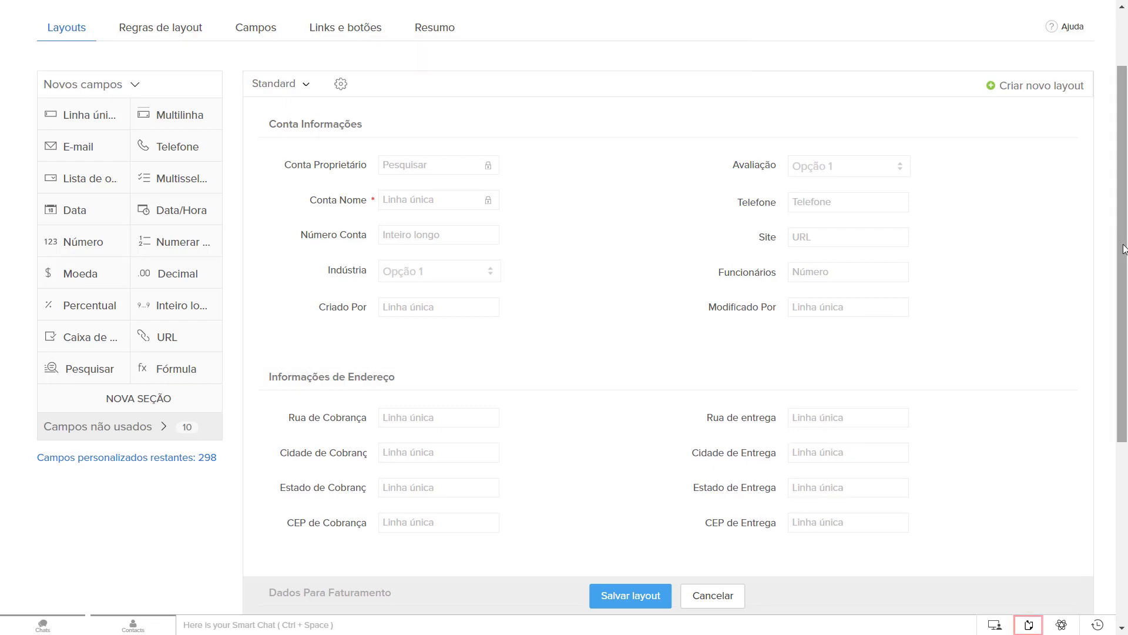
Save the Contas layout and switch to the layout of the Contatos module.
drag(1124, 249, 1127, 464)
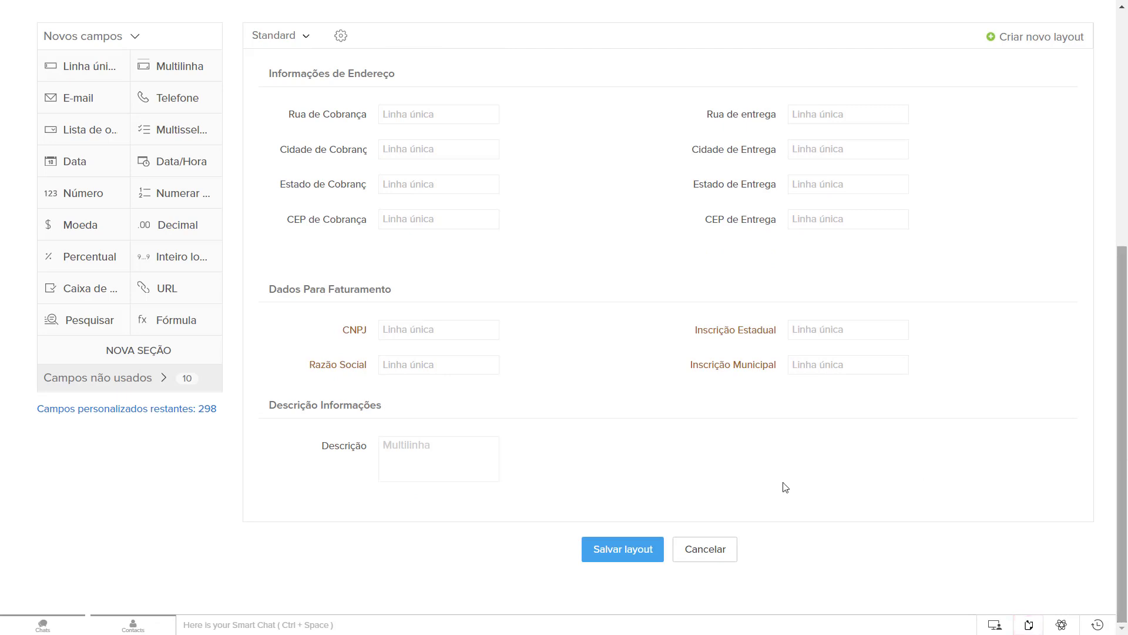
click(632, 553)
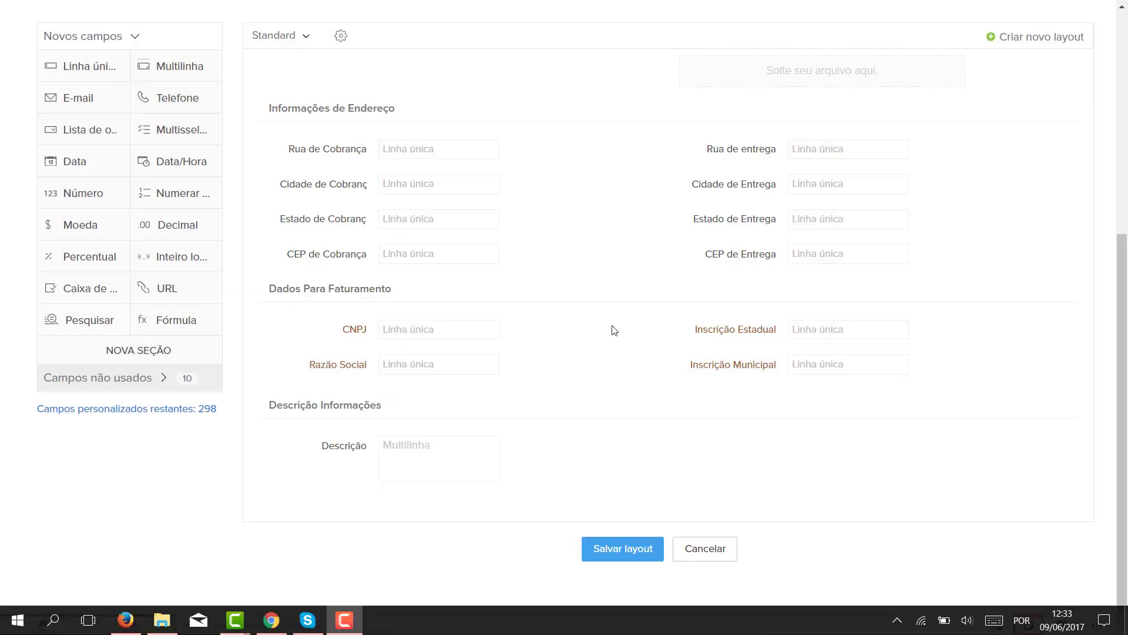
drag(1125, 257, 1121, 26)
click(147, 77)
click(140, 166)
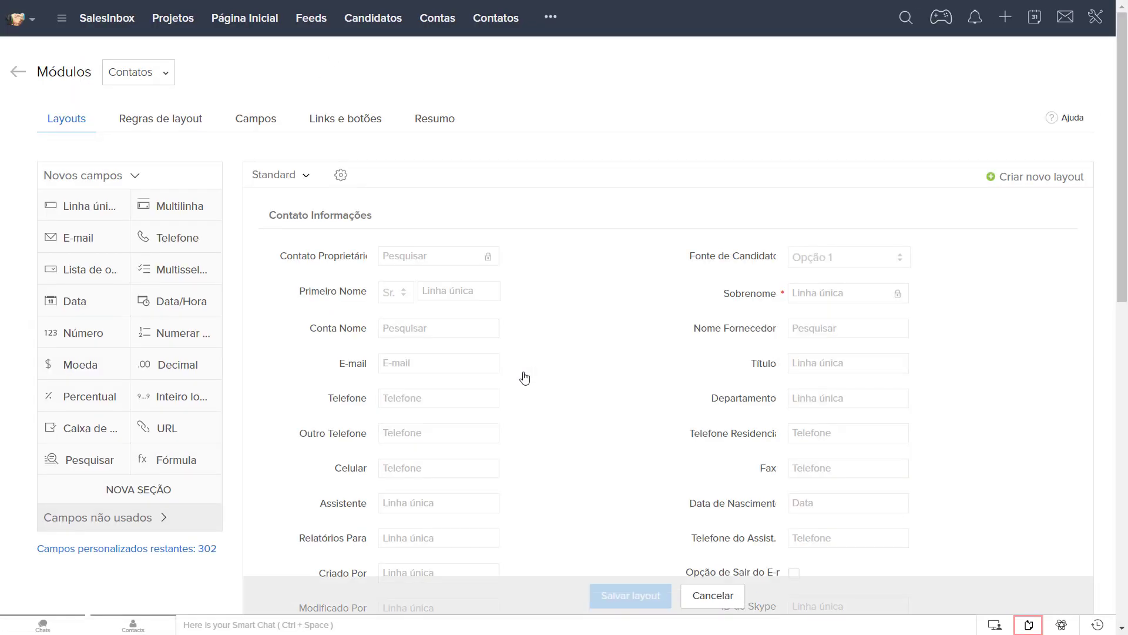
In the Fonte de Candidato properties, rename the first four options as "Networking", "Ligações a Frio", "Marketing Digital" and "Outro".
click(931, 258)
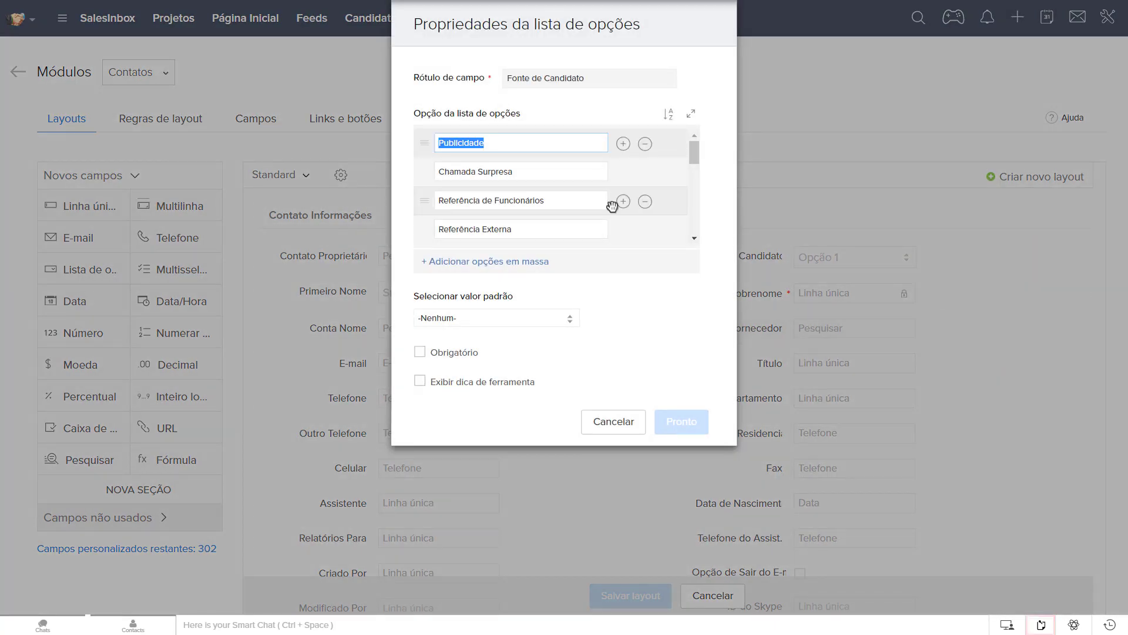
text(Networking)
key(Tab)
text(Ligações a Frio)
key(Tab)
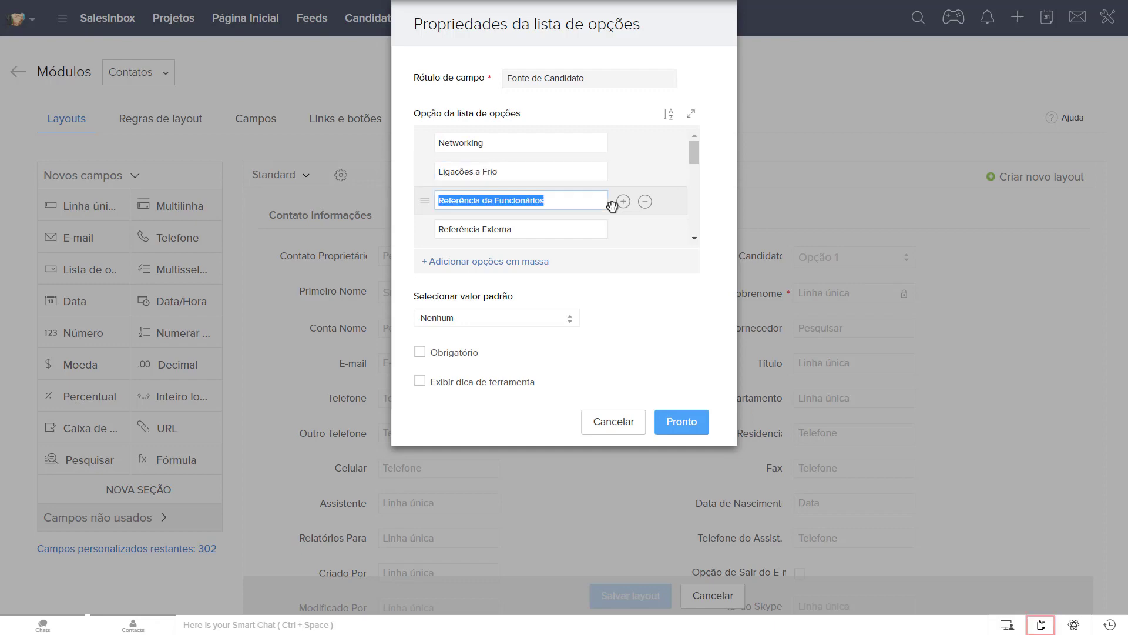
text(Marketing Digital)
key(Tab)
text(Outro)
Delete all Fonte de Candidato options after "Outro" and apply the field properties.
scroll(617, 182, down, 2)
click(645, 175)
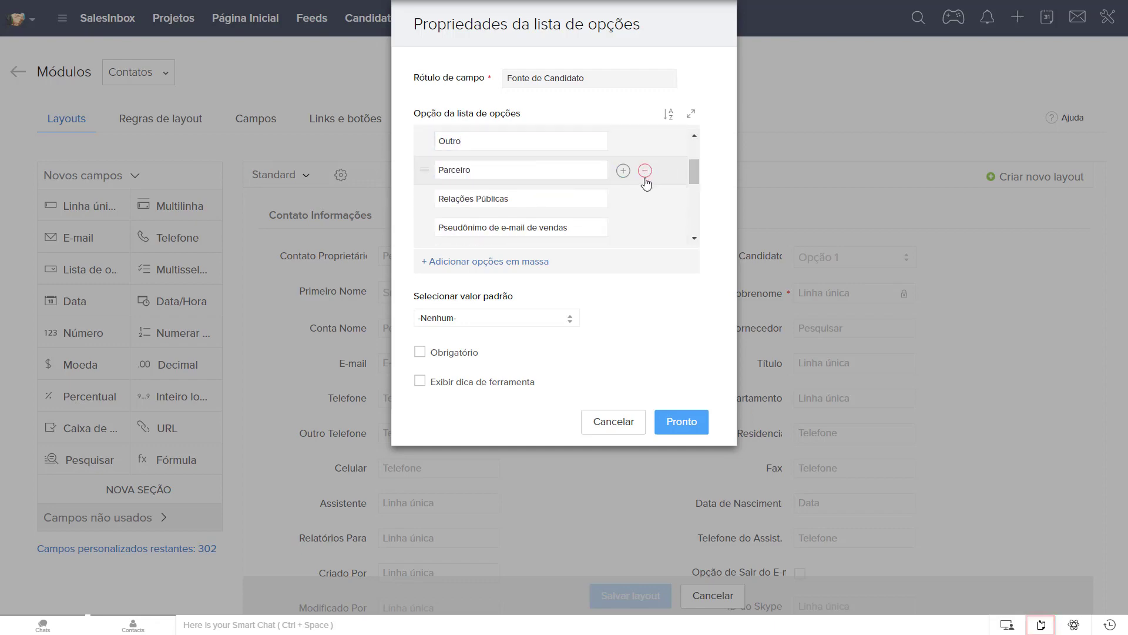
click(645, 177)
click(645, 177)
click(645, 177)
click(645, 176)
click(645, 177)
click(645, 177)
click(645, 202)
click(645, 230)
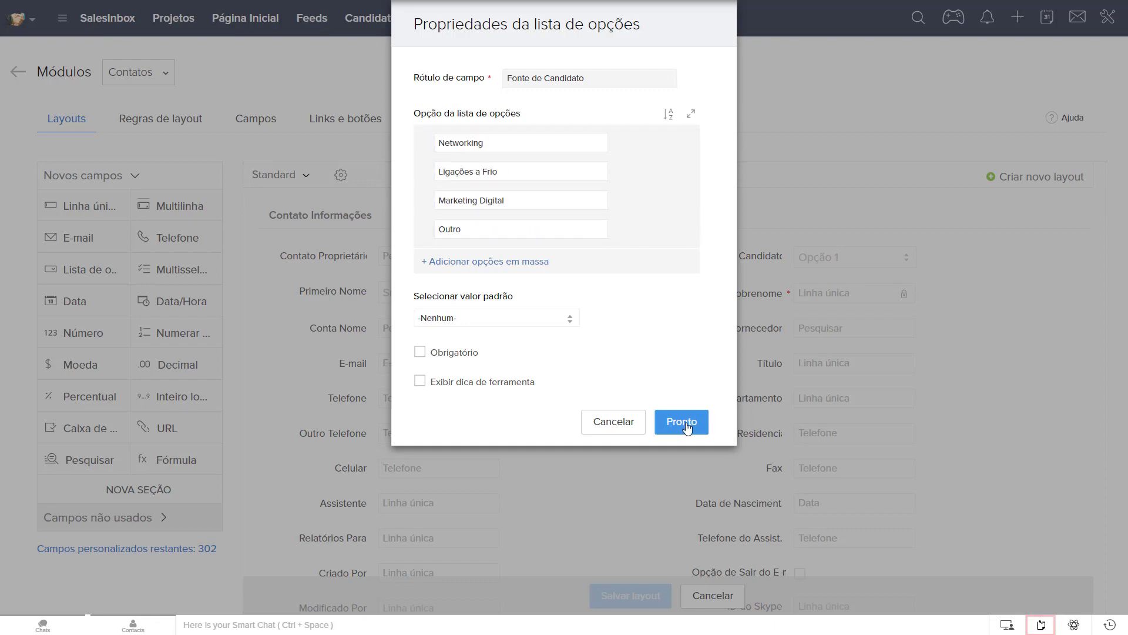
click(684, 423)
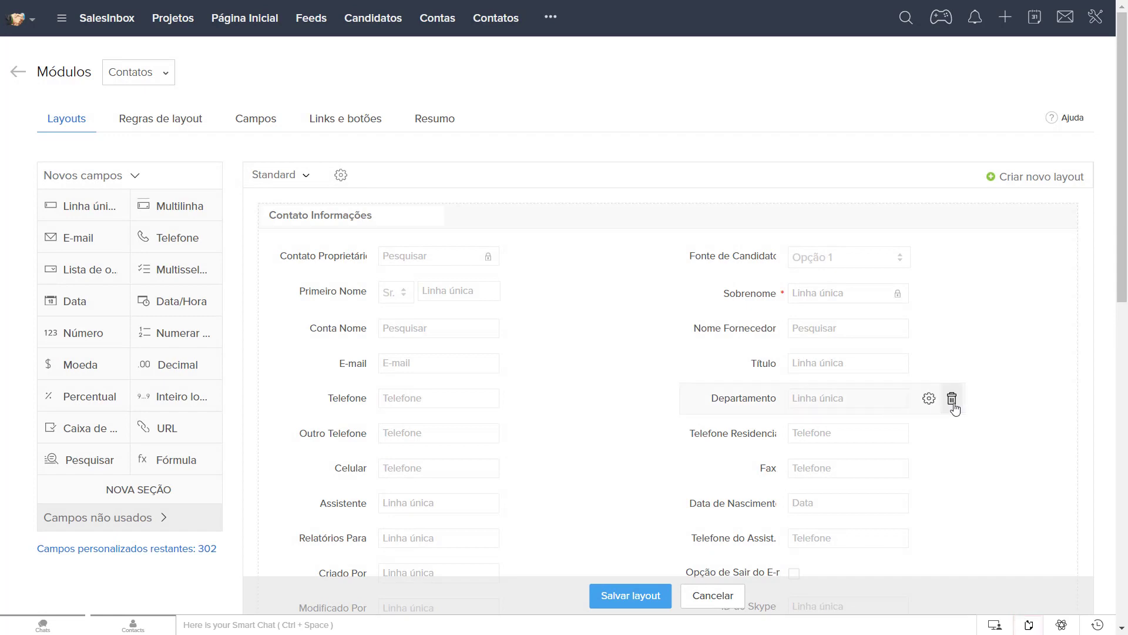
Remove the Departamento, Telefone Residencial and Fax fields from the Contato Informações section.
click(953, 399)
click(640, 382)
click(956, 405)
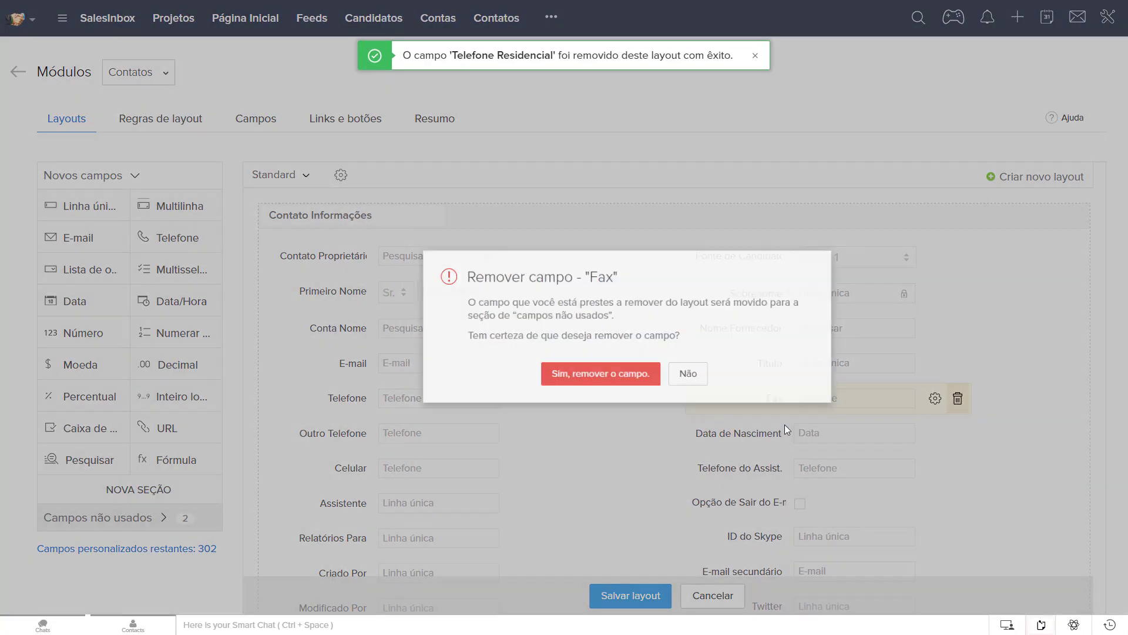
click(588, 374)
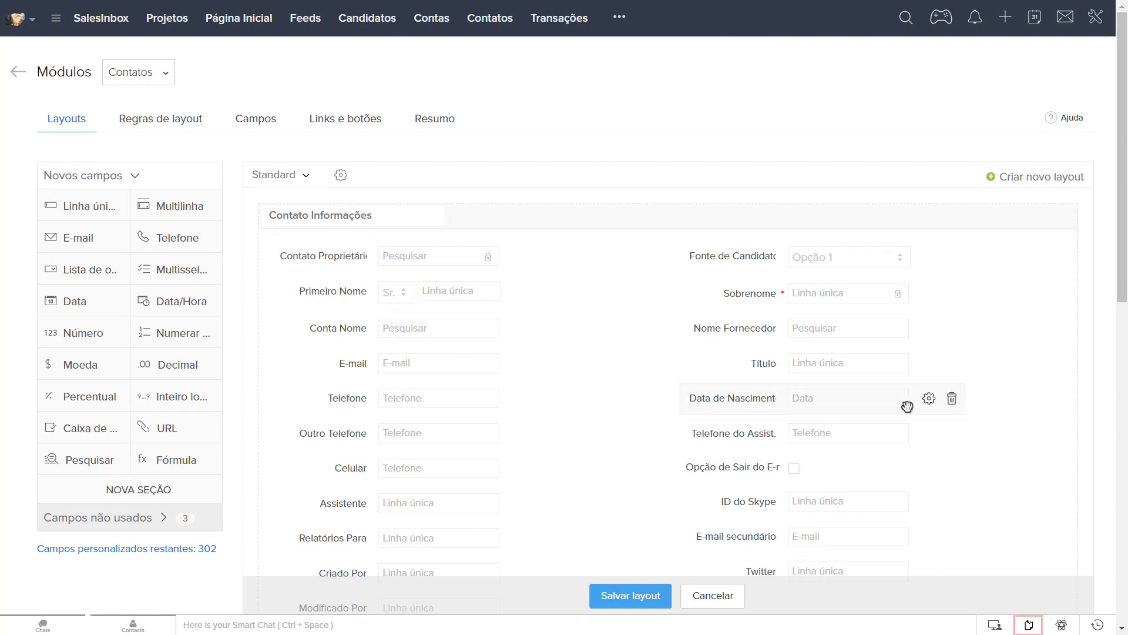
Remove the Assistente, Telefone do Assist. and Relatórios Para fields from the Contato Informações section.
mouse_move(499, 515)
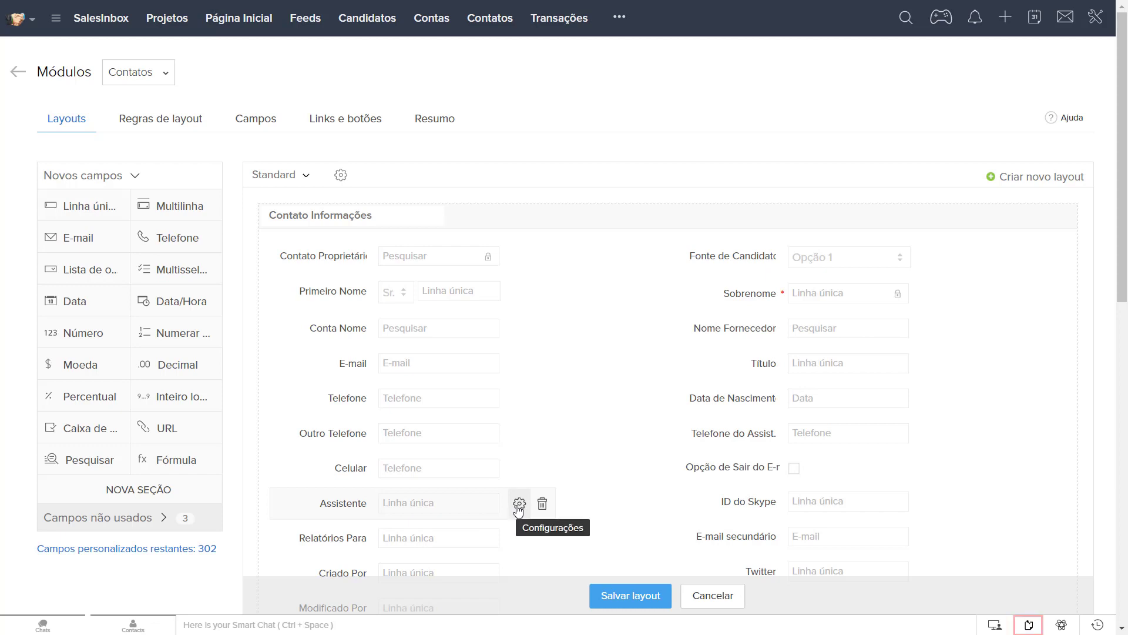
click(542, 504)
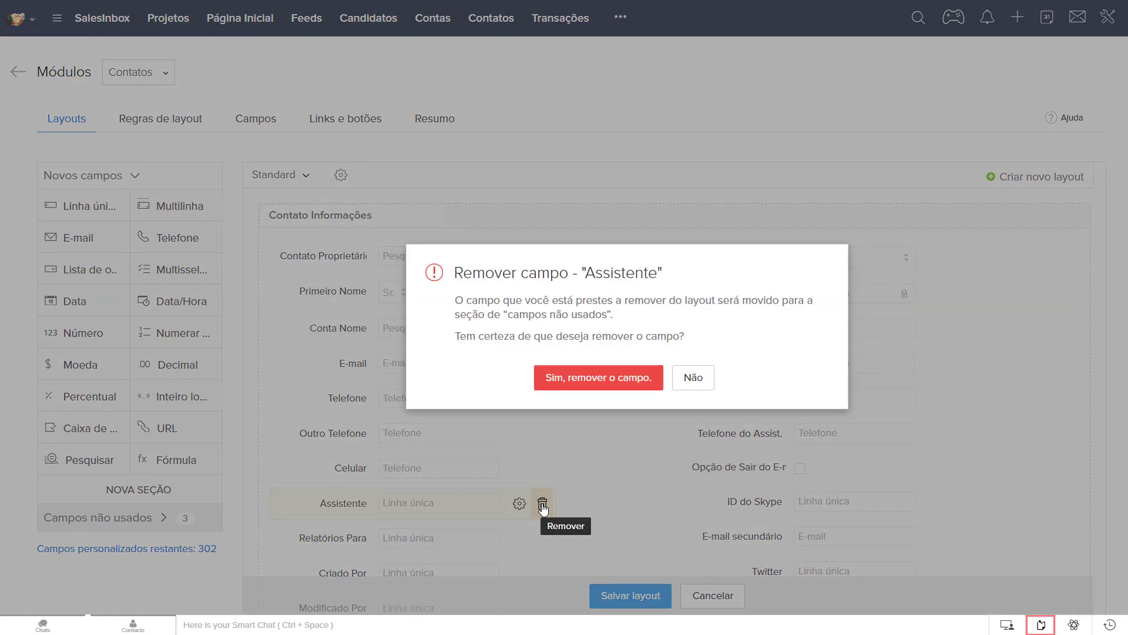
click(615, 386)
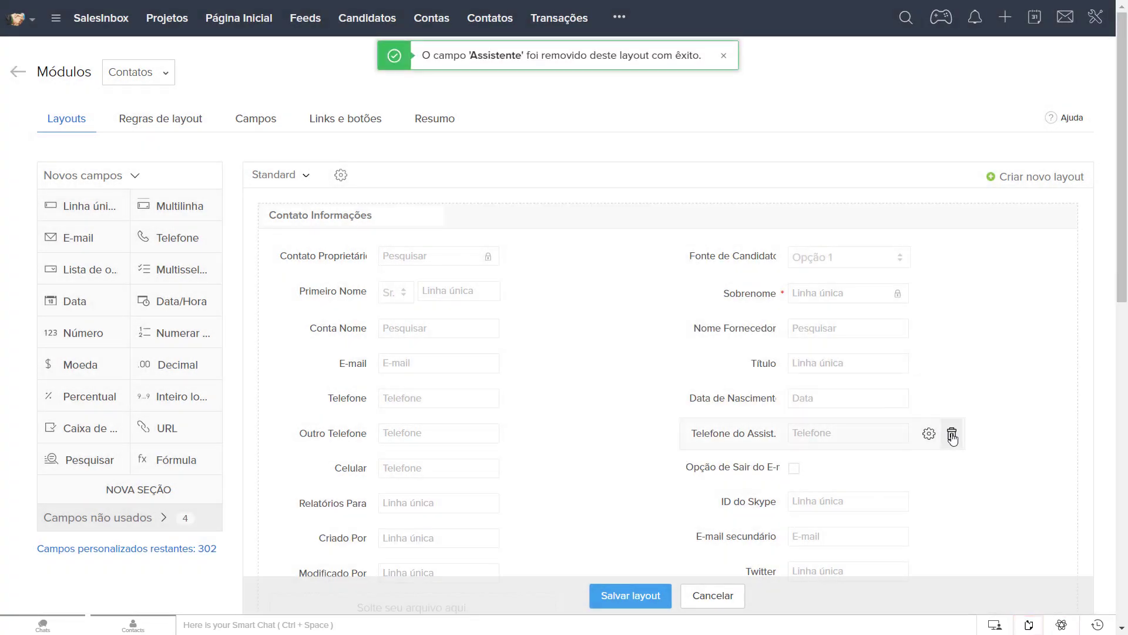
click(952, 433)
click(633, 379)
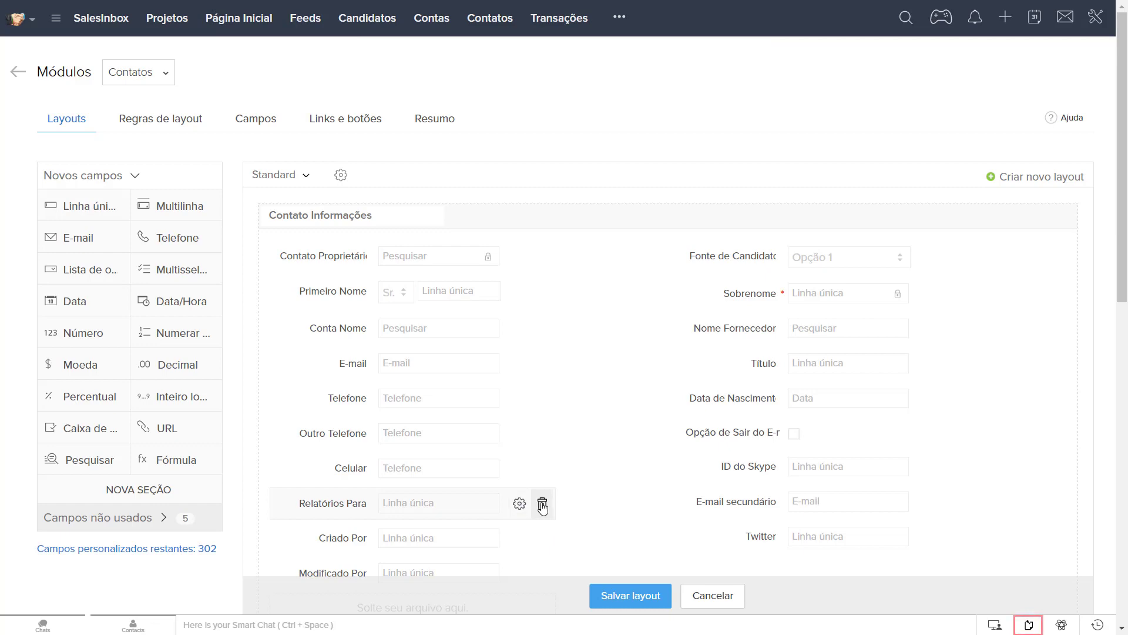
click(541, 504)
click(591, 381)
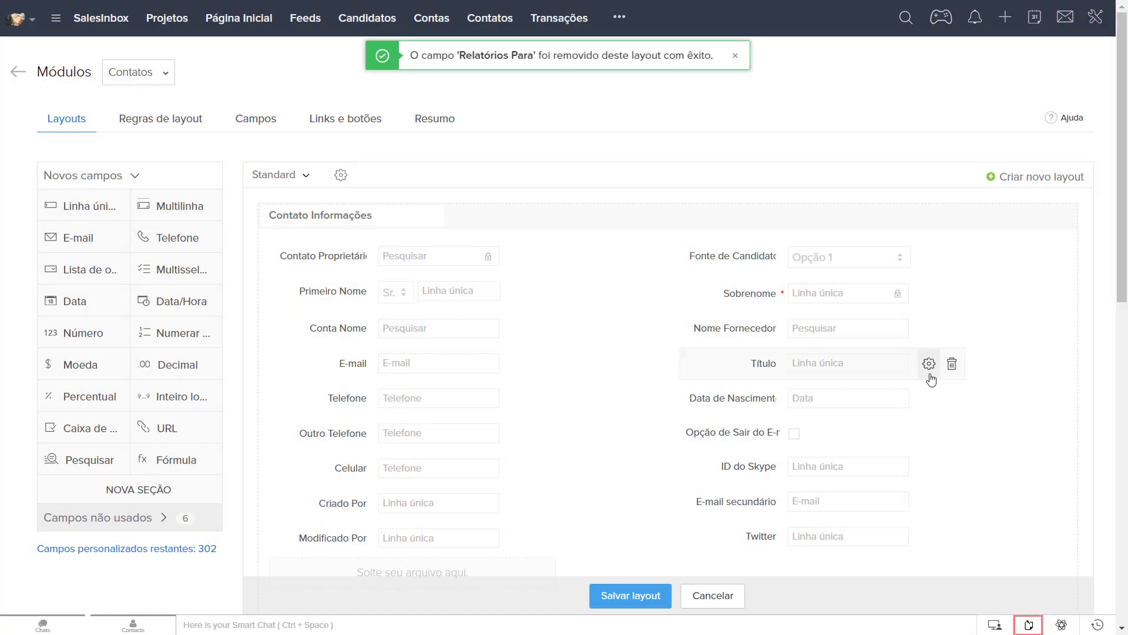
Remove the País de Correspondência and Outro País fields from the Informações de Endereço section.
scroll(520, 401, down, 4)
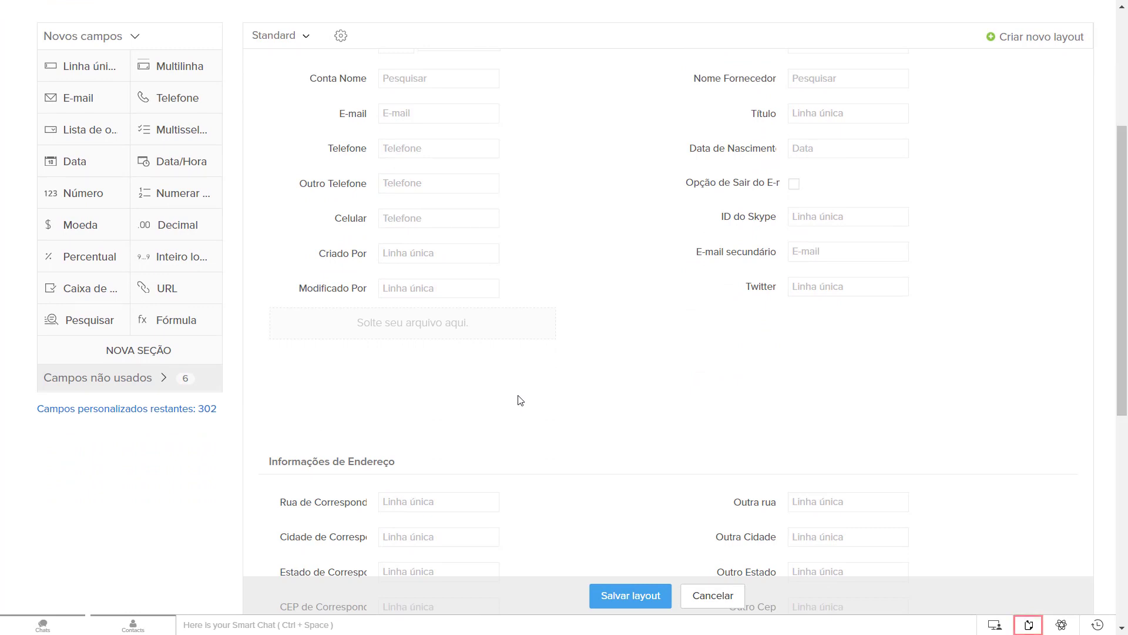
scroll(1102, 290, down, 4)
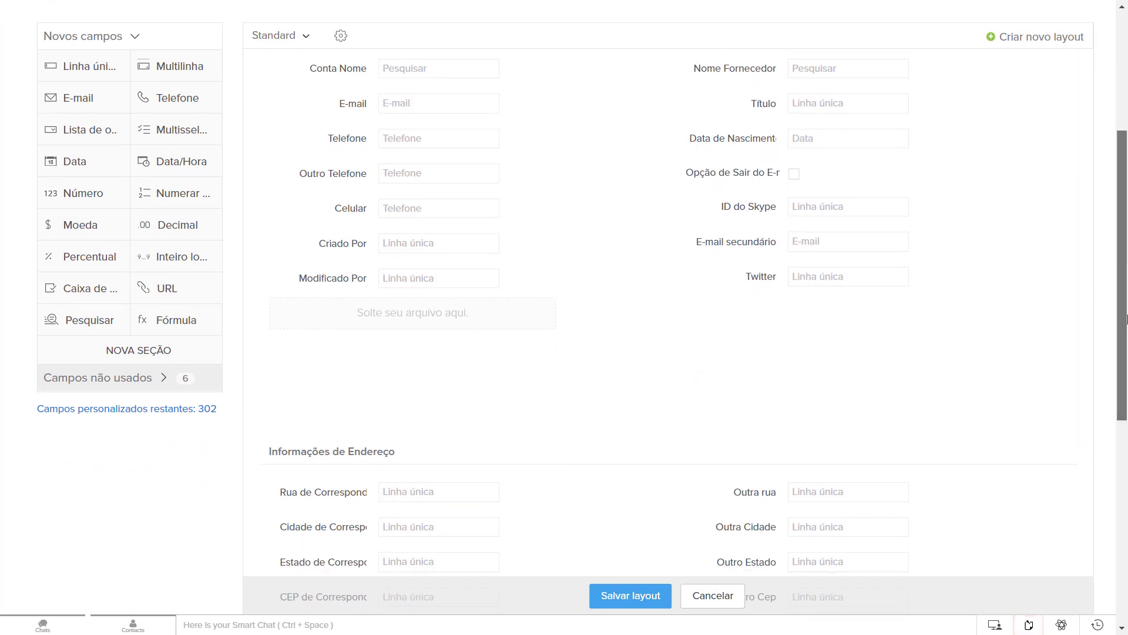
mouse_move(505, 236)
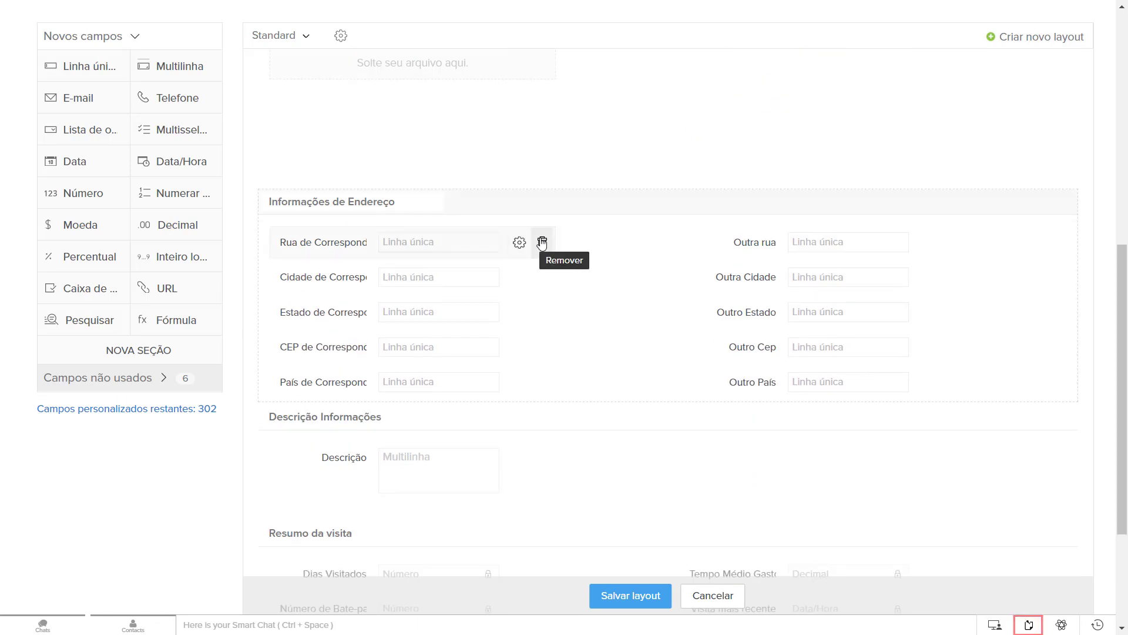
mouse_move(746, 283)
mouse_move(747, 250)
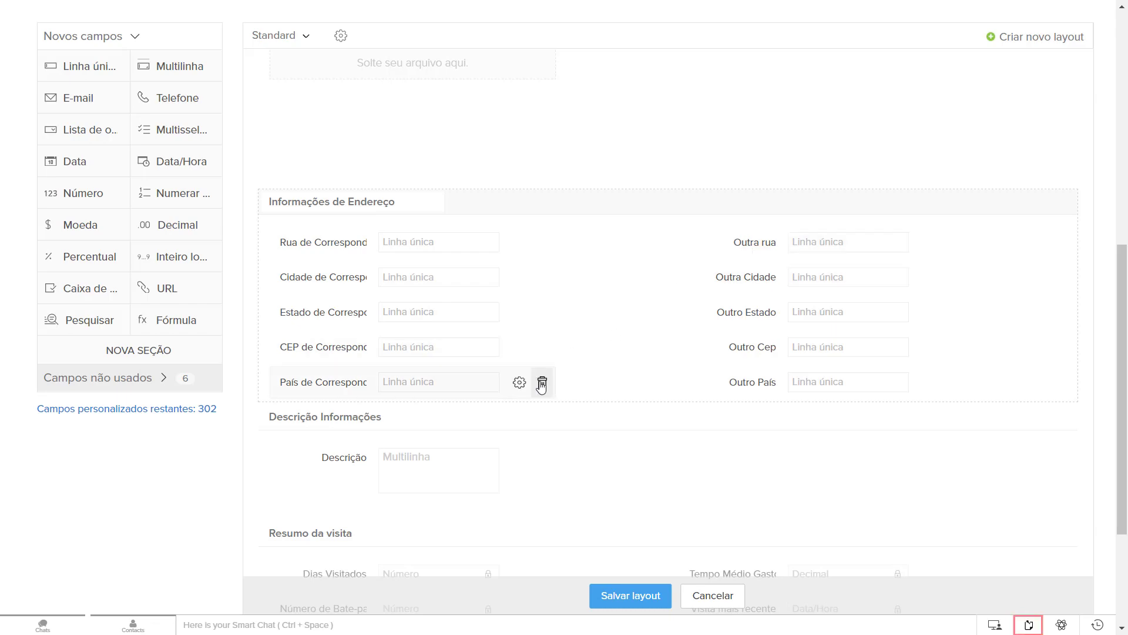
click(540, 383)
click(611, 383)
click(951, 382)
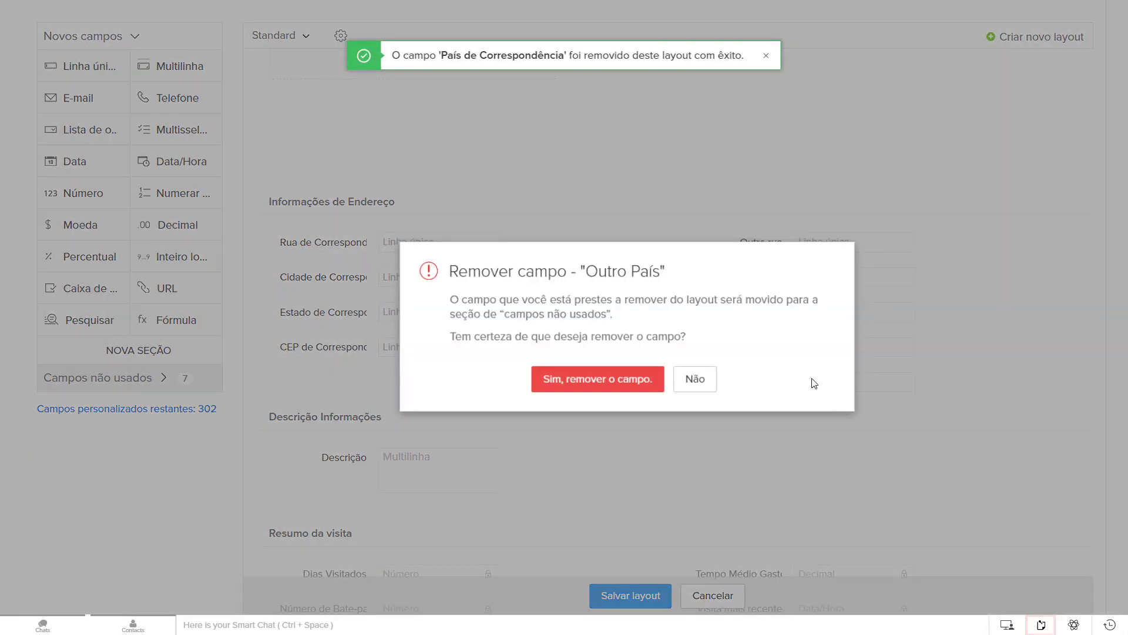
click(654, 379)
Save the Contatos layout and return to the list of modules.
drag(1124, 310, 1123, 398)
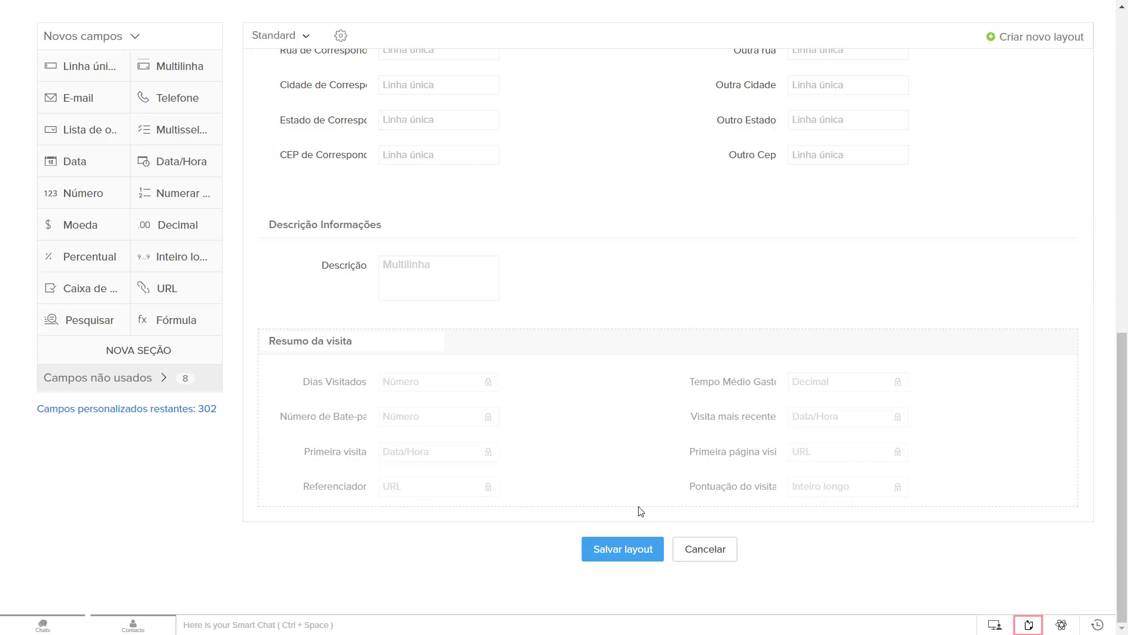
click(626, 549)
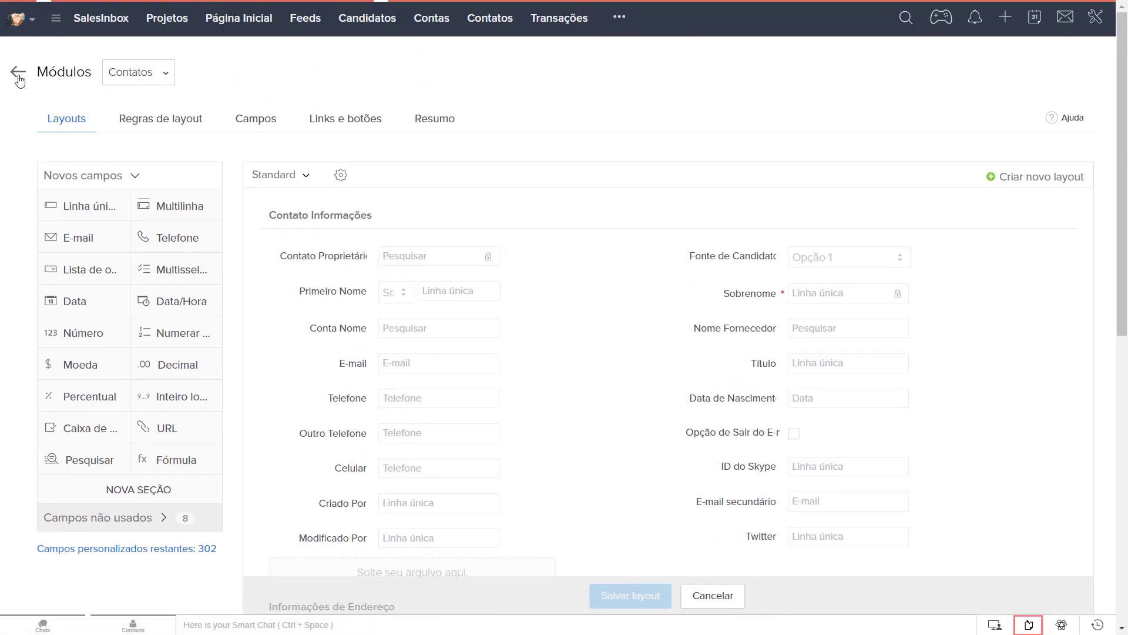
click(18, 77)
Open the Candidatos conversion mapping and map the CNPJ field to the Conta field CNPJ.
click(296, 312)
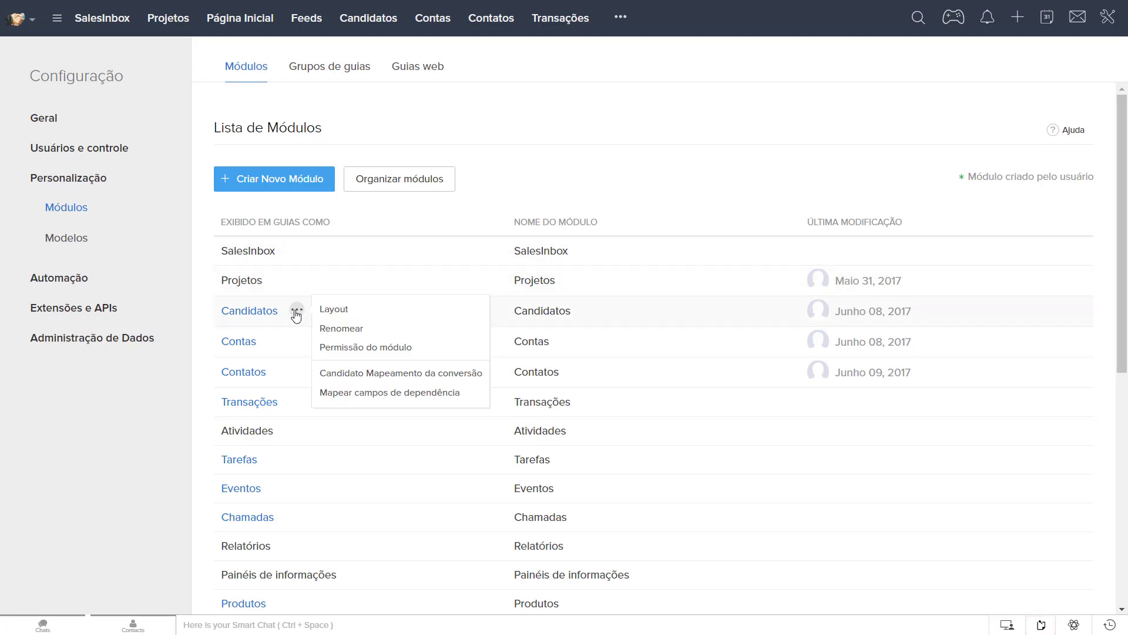
click(366, 373)
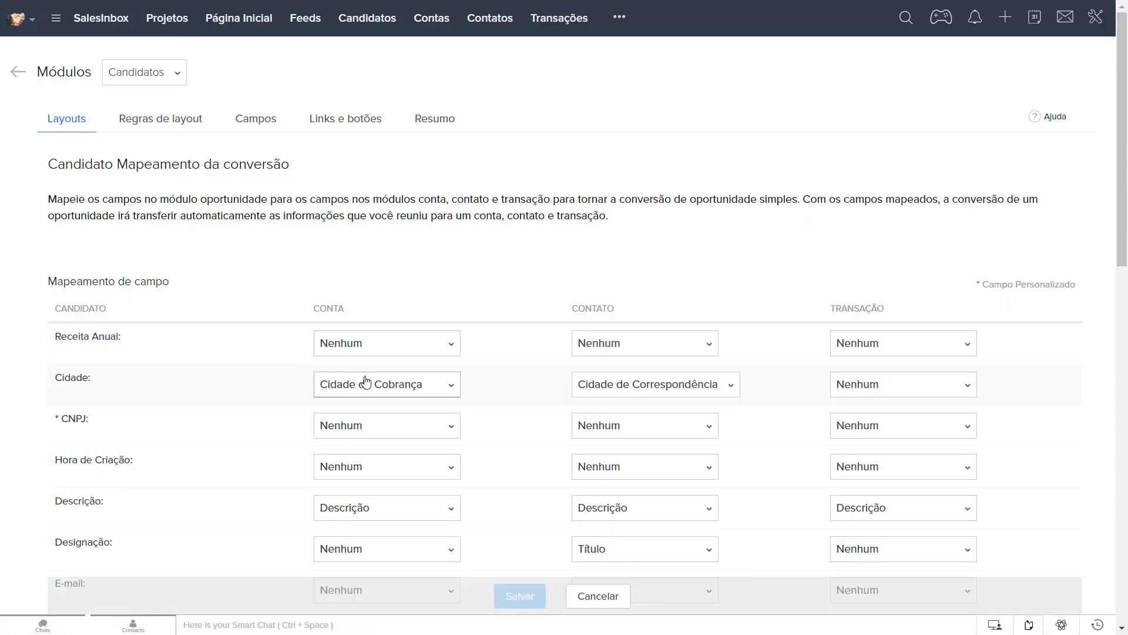
click(445, 425)
click(376, 477)
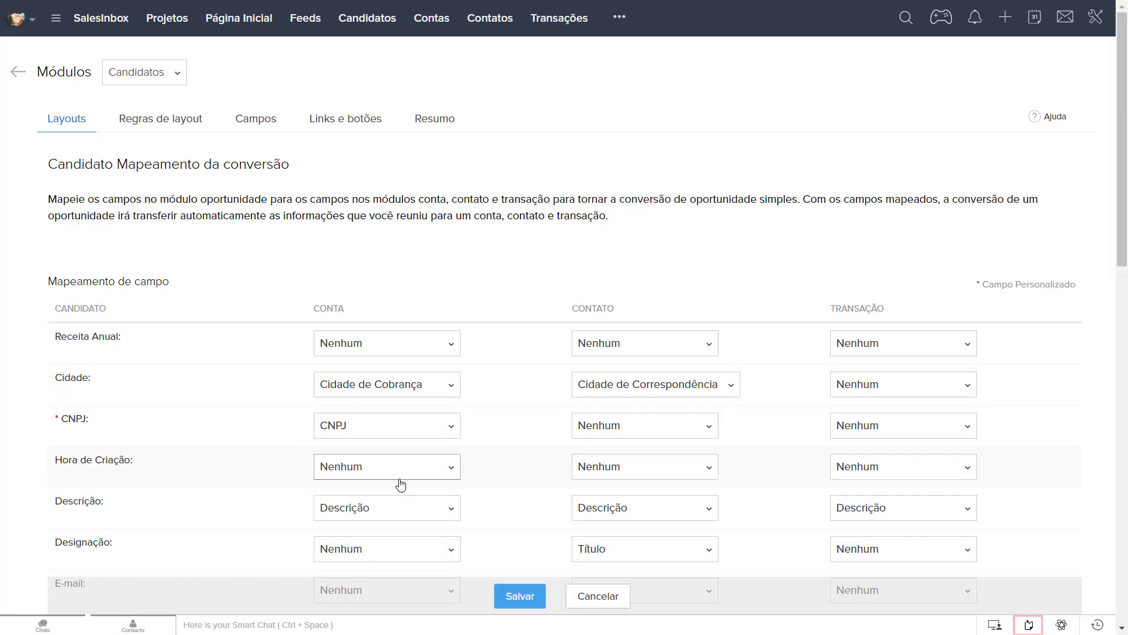
Map Inscrição Estadual and Inscrição Municipal to the Conta fields of the same names.
scroll(499, 491, down, 7)
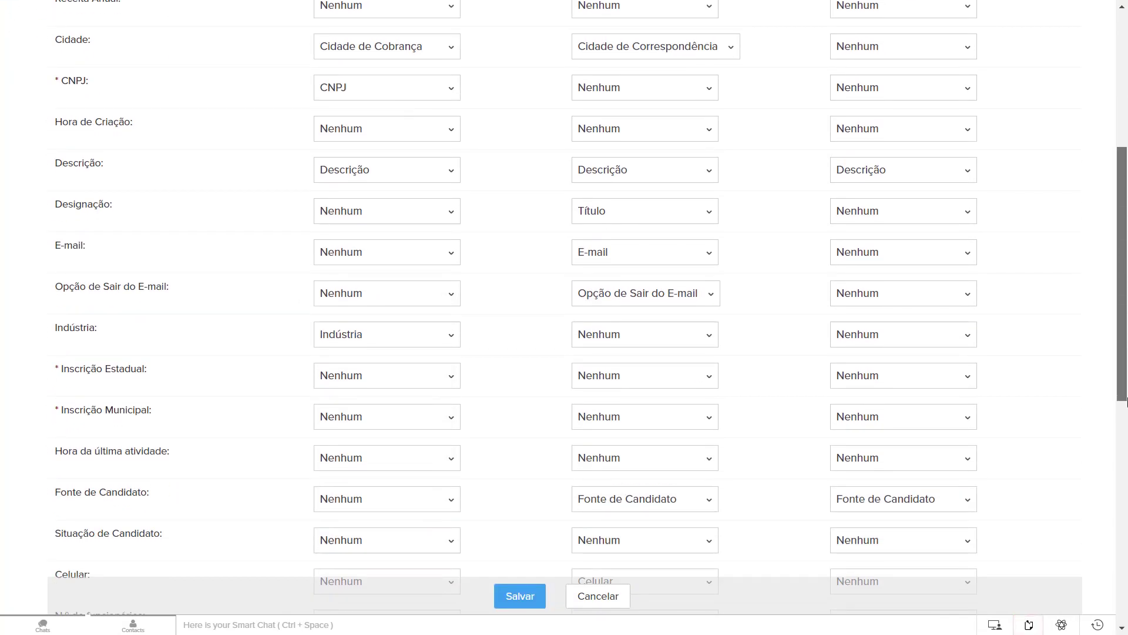
click(399, 273)
click(382, 346)
click(400, 314)
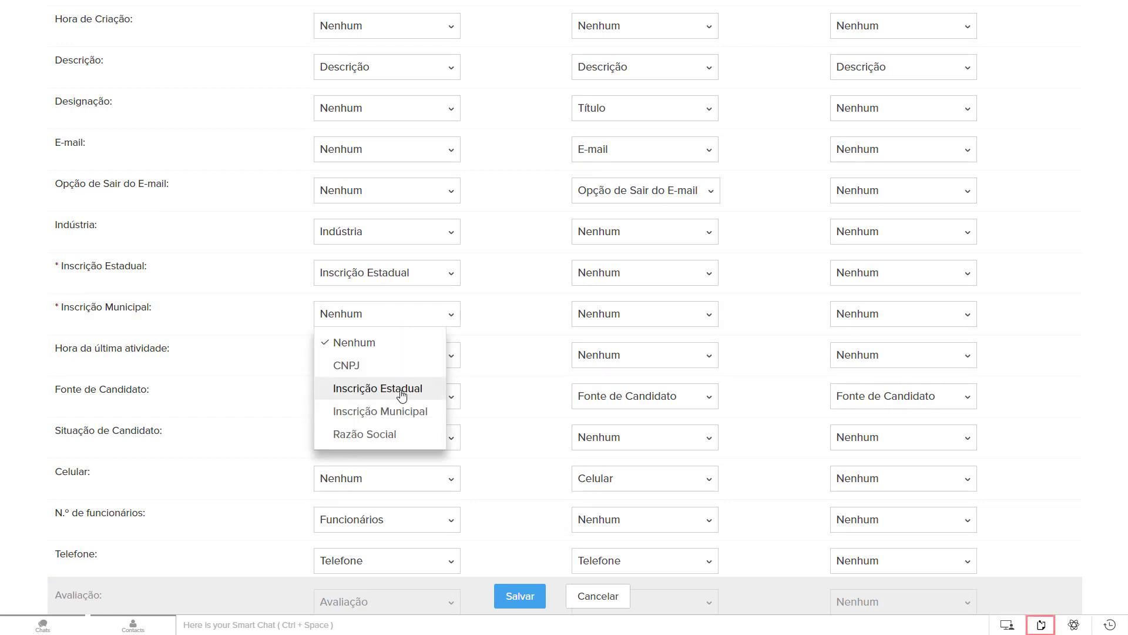
click(405, 411)
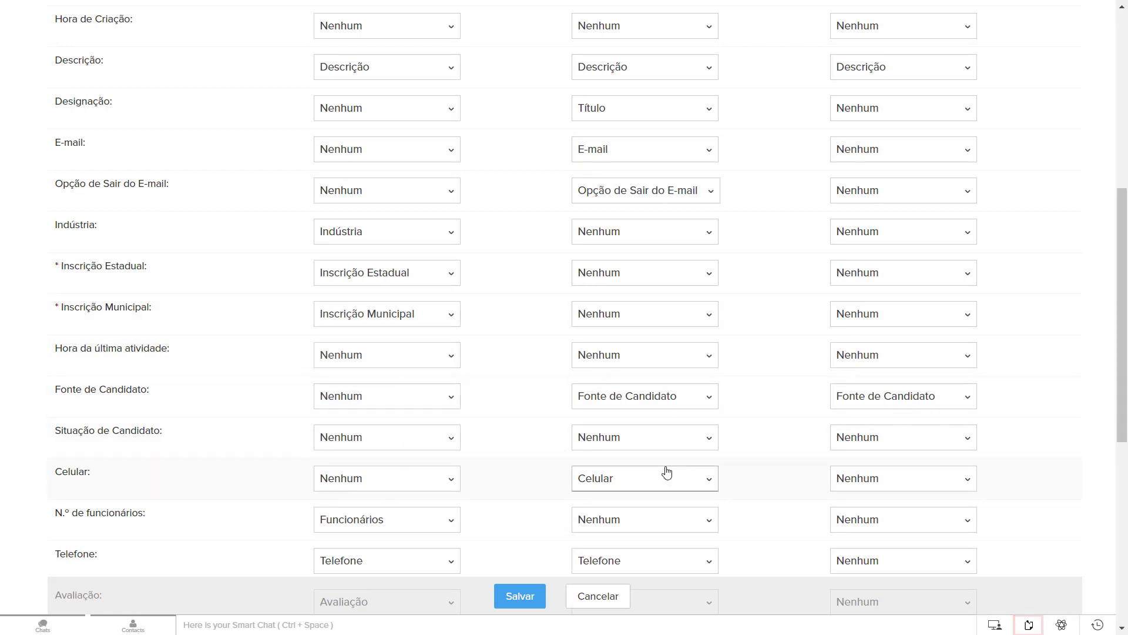
Map Razão Social to the Conta field Razão Social and Saudação to the Contato field Saudação.
scroll(667, 468, down, 5)
click(429, 360)
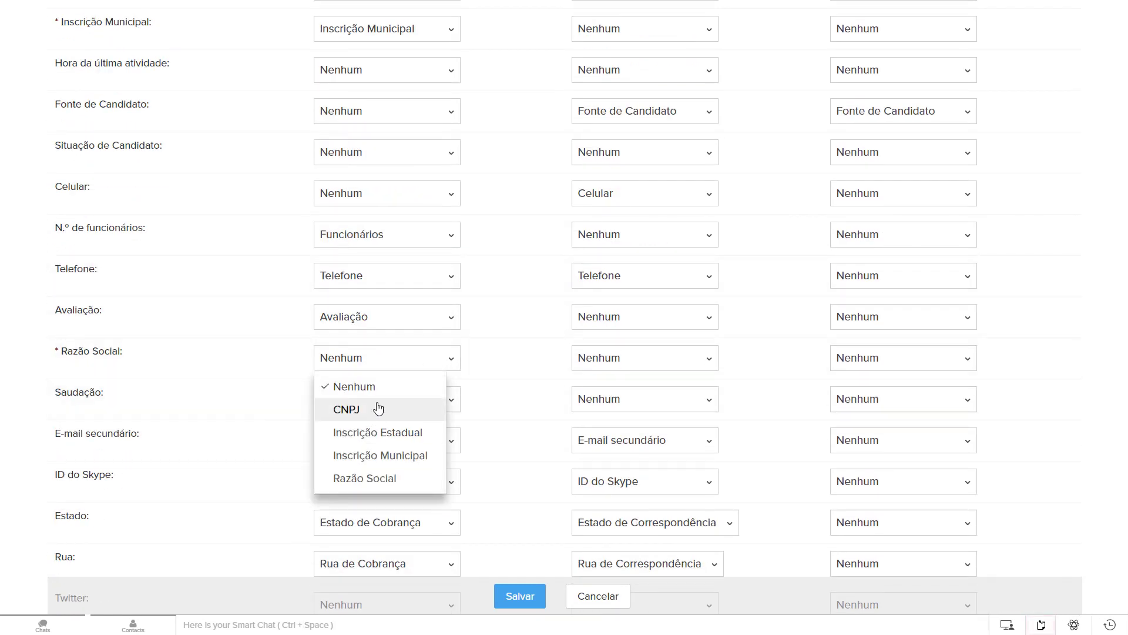
click(378, 477)
click(589, 405)
click(588, 473)
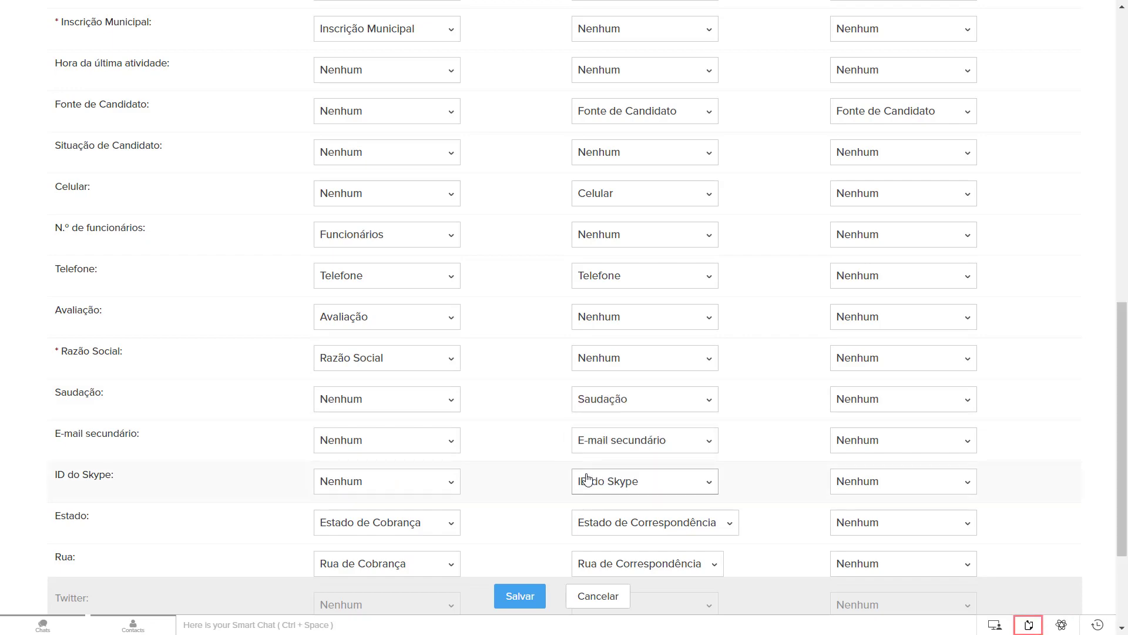
Check the remaining field mappings and save the Candidato conversion mapping.
scroll(1073, 398, down, 3)
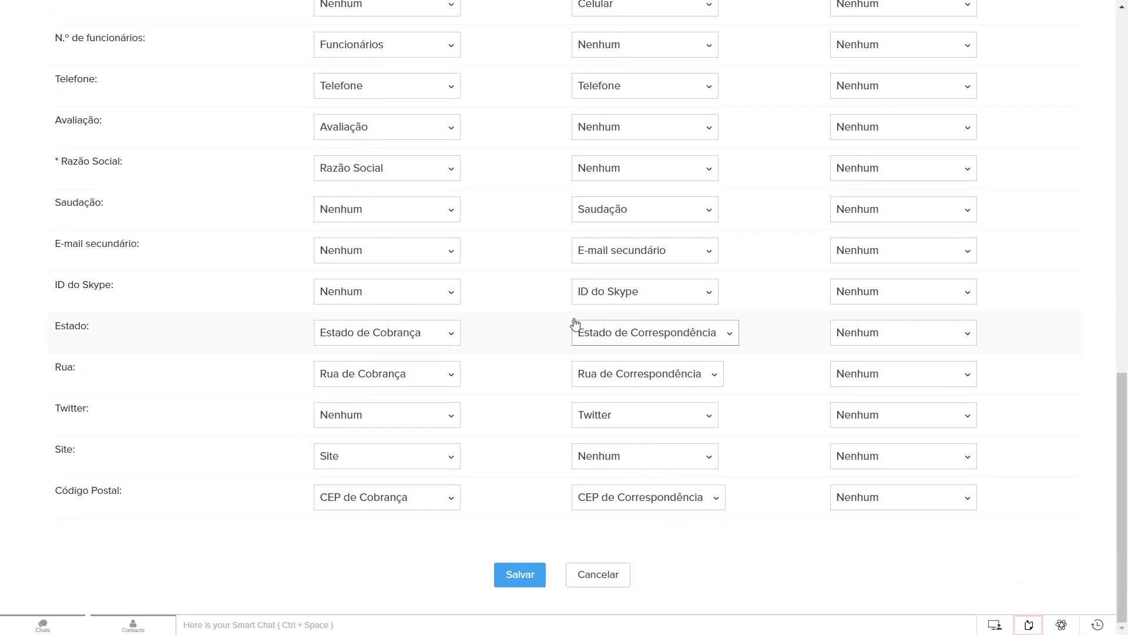
scroll(458, 418, up, 9)
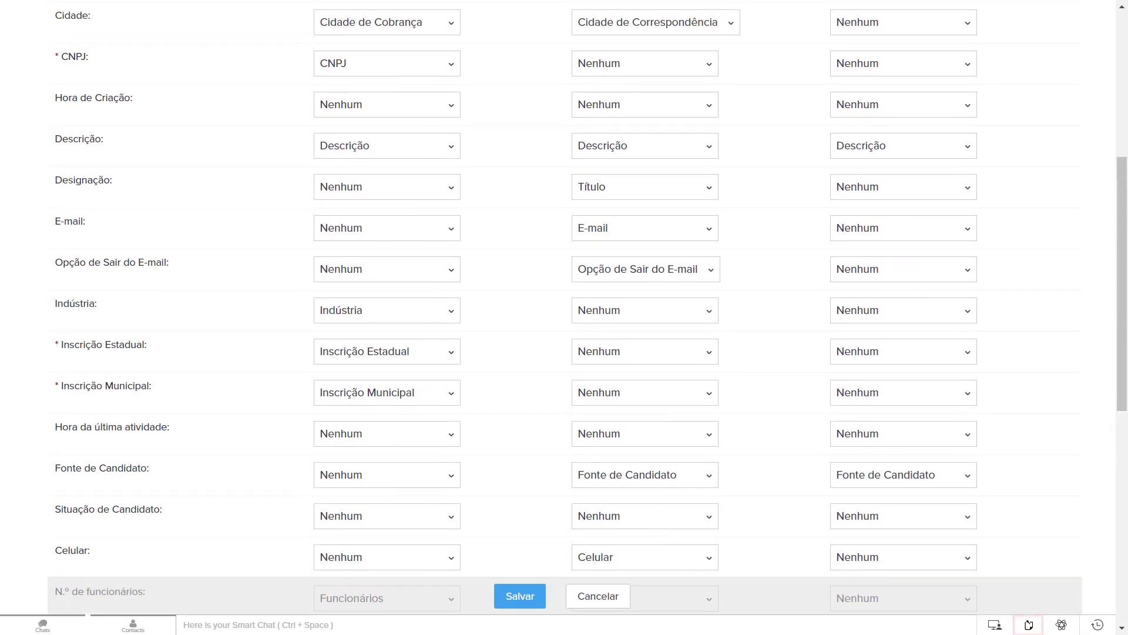
click(520, 596)
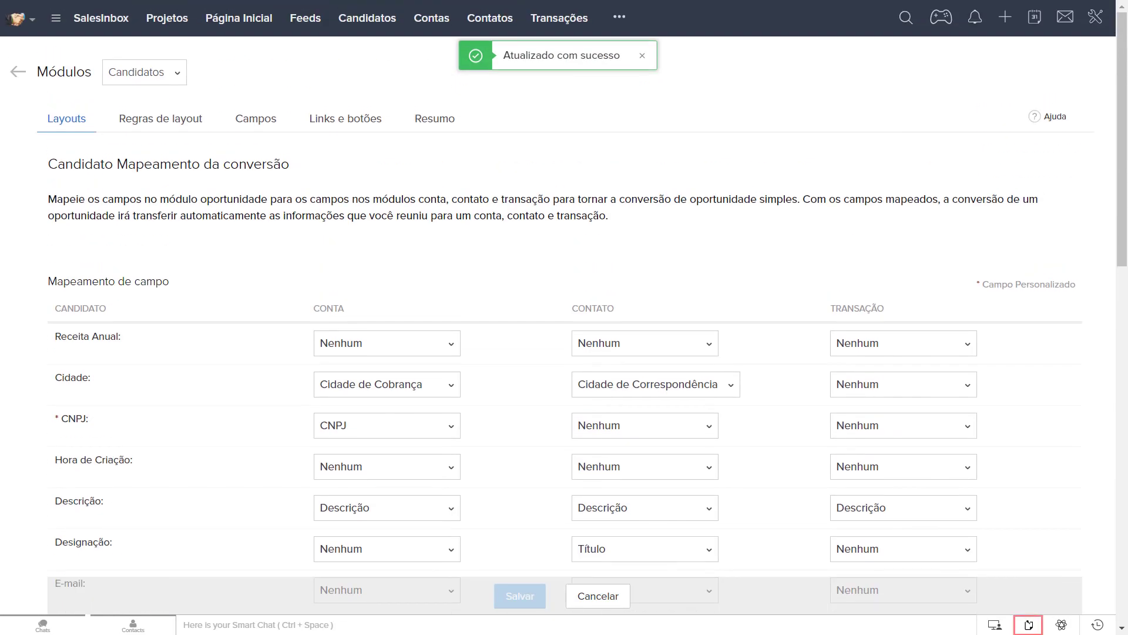